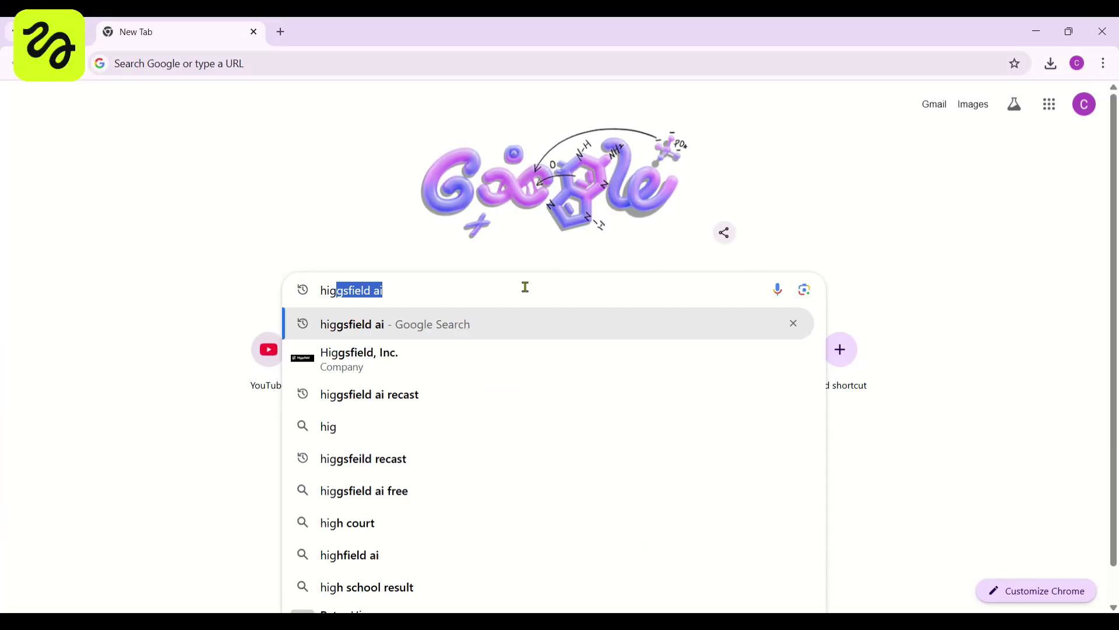
- Search Google for 'higgsfield ai' to reach the Higgsfield website
{"action": "type", "text": "ield ai"}
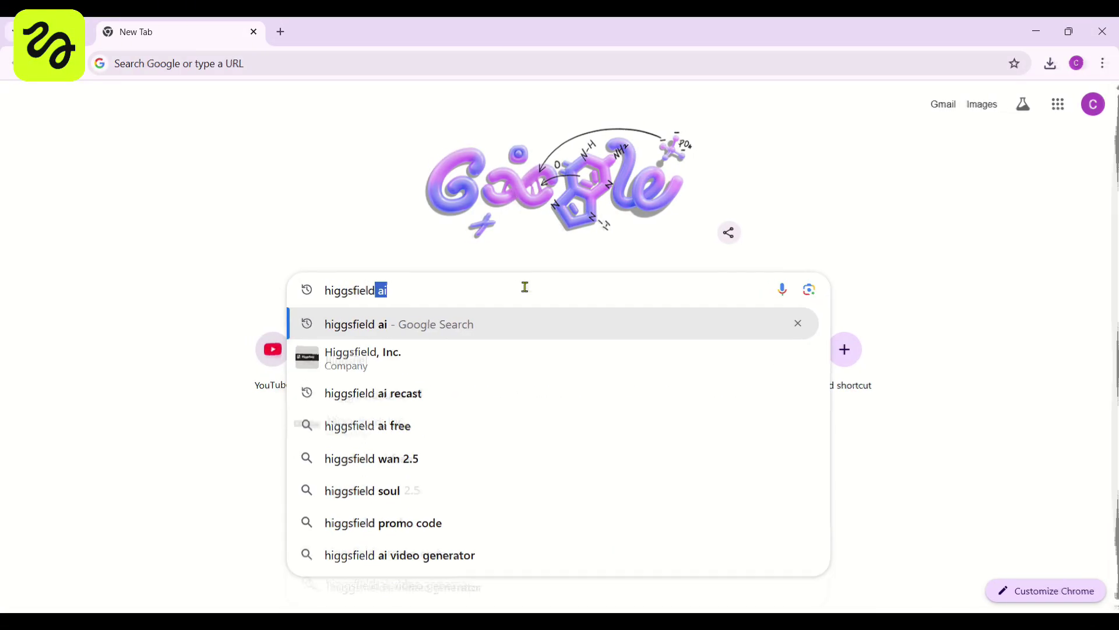
{"action": "key", "text": "Return"}
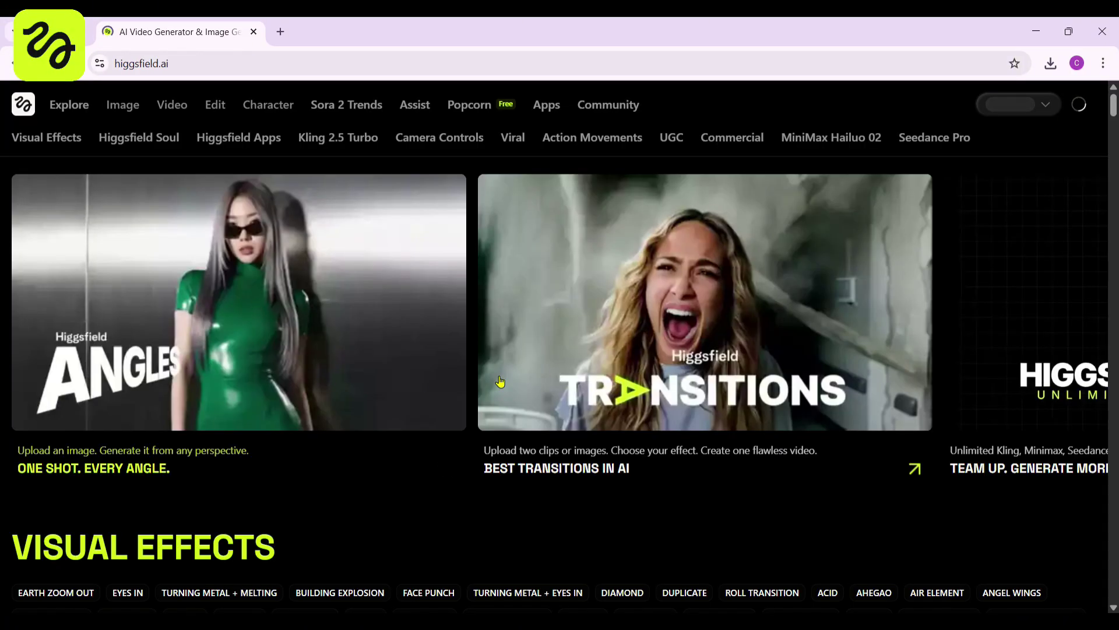
{"action": "scroll", "coordinate": [500, 381], "scroll_direction": "down", "scroll_amount": 10}
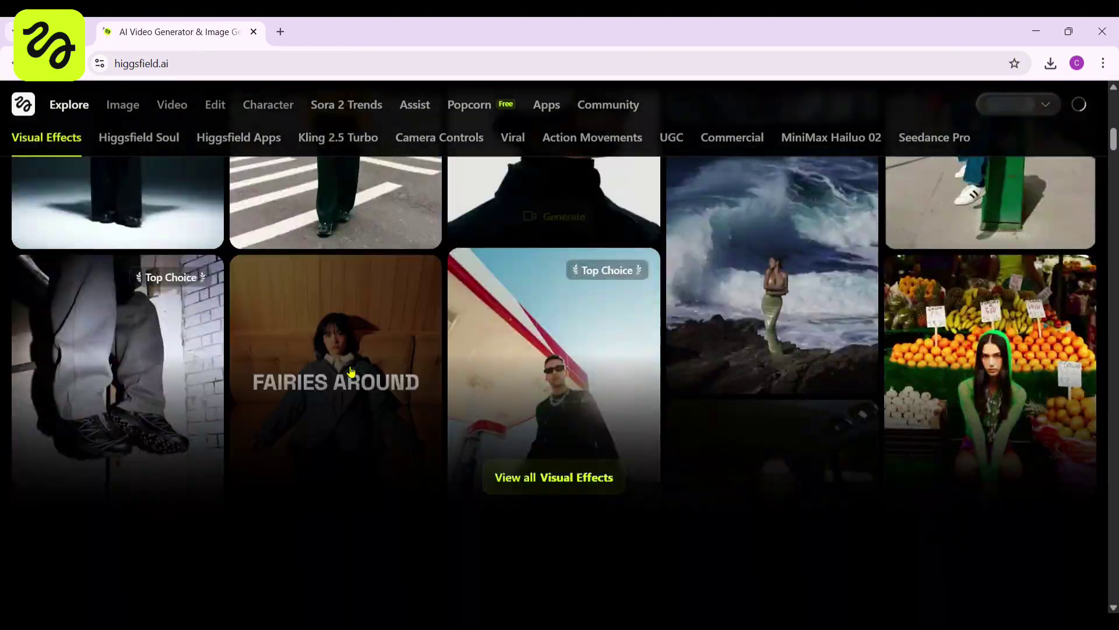
{"action": "scroll", "coordinate": [467, 419], "scroll_direction": "down", "scroll_amount": 10}
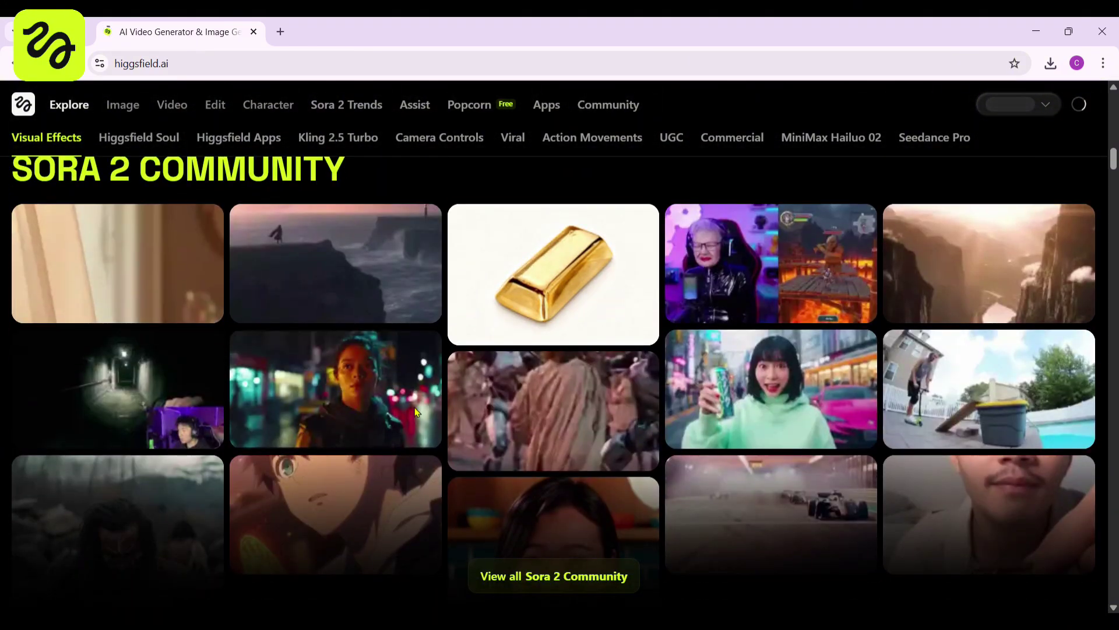
{"action": "scroll", "coordinate": [432, 408], "scroll_direction": "down", "scroll_amount": 15}
{"action": "scroll", "coordinate": [456, 413], "scroll_direction": "down", "scroll_amount": 15}
{"action": "scroll", "coordinate": [372, 256], "scroll_direction": "up", "scroll_amount": 20}
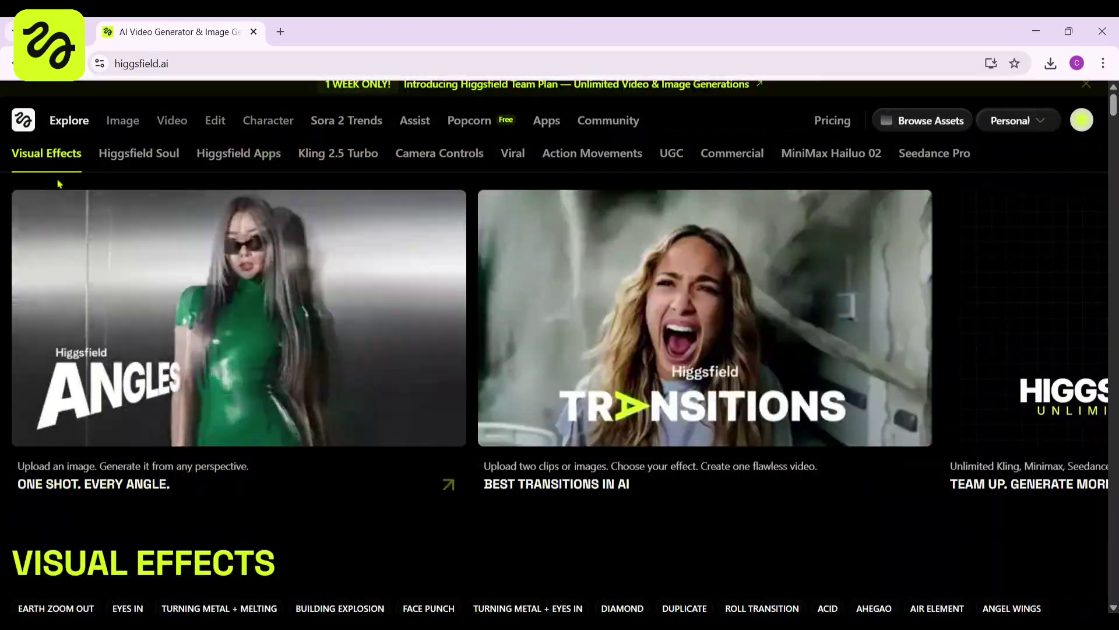
{"action": "mouse_move", "coordinate": [122, 121]}
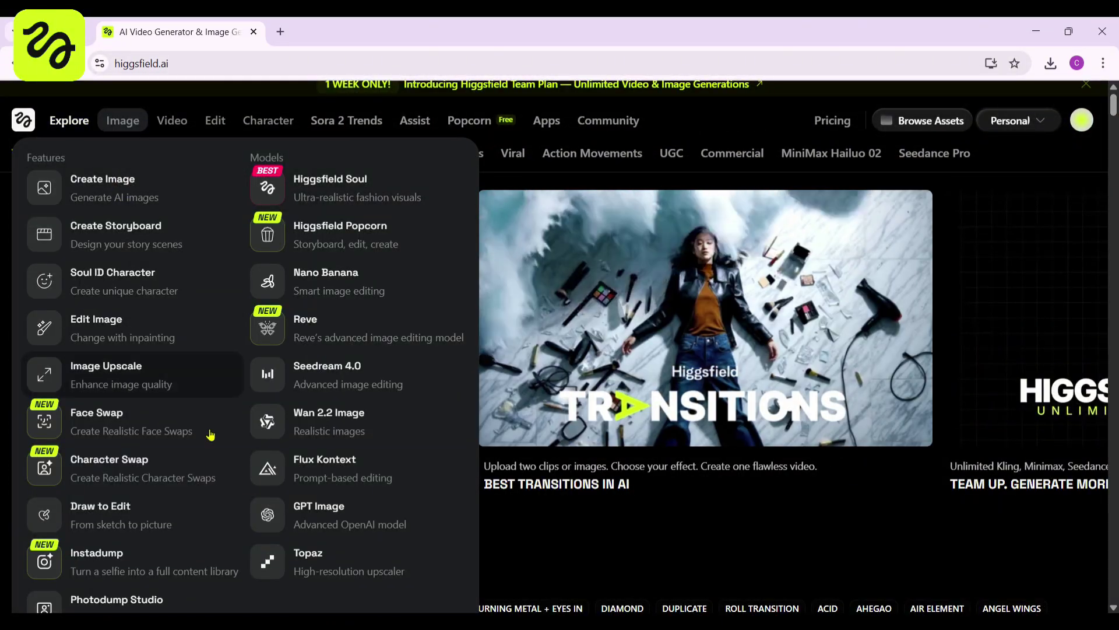
{"action": "mouse_move", "coordinate": [172, 120]}
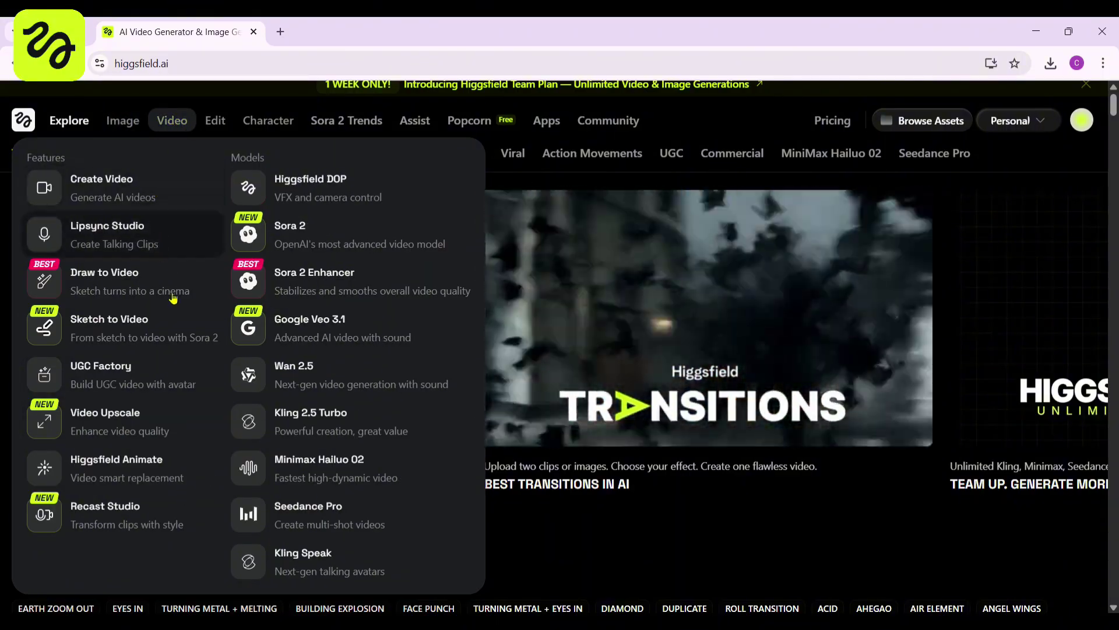
{"action": "mouse_move", "coordinate": [225, 122]}
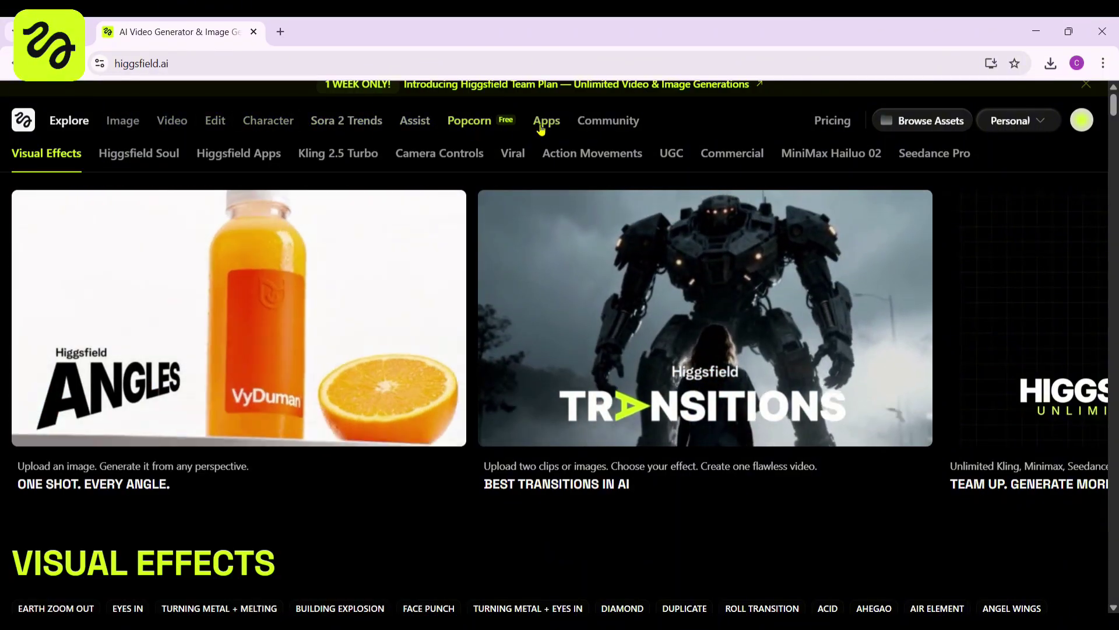
- Open the Apps collection and scroll through its categories to find the Recast card
{"action": "left_click", "coordinate": [542, 123]}
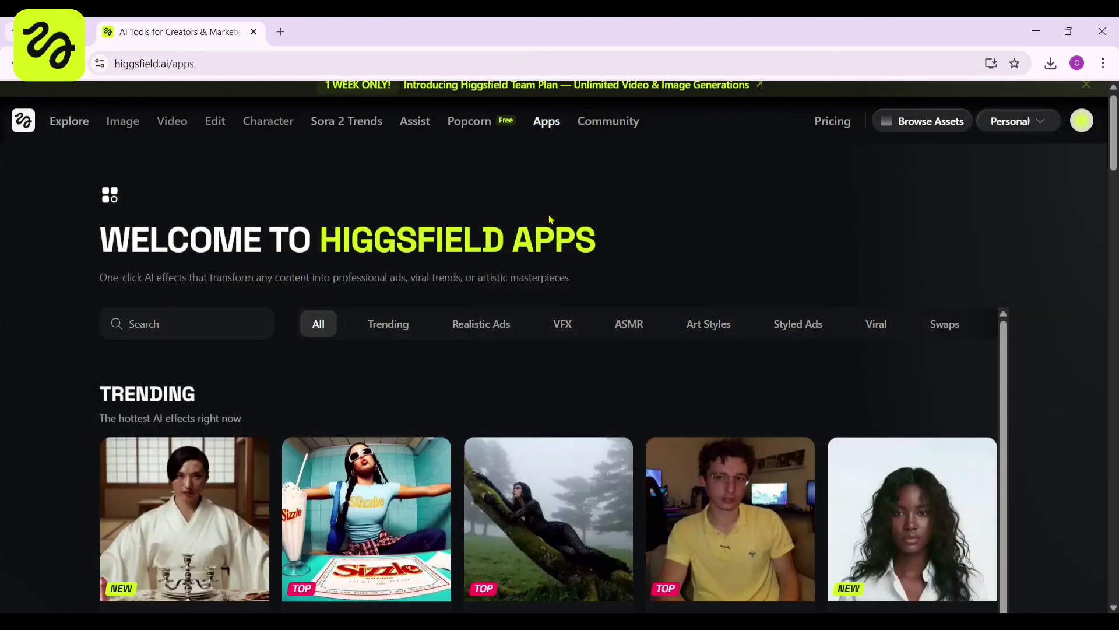
{"action": "scroll", "coordinate": [550, 219], "scroll_direction": "down", "scroll_amount": 2}
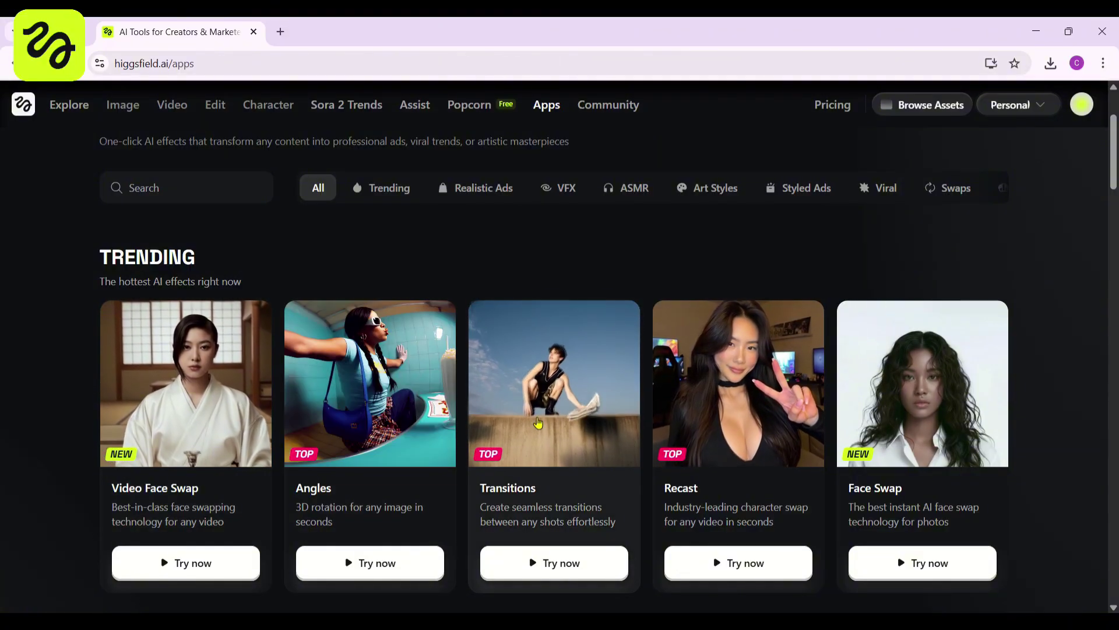
{"action": "scroll", "coordinate": [502, 408], "scroll_direction": "down", "scroll_amount": 5}
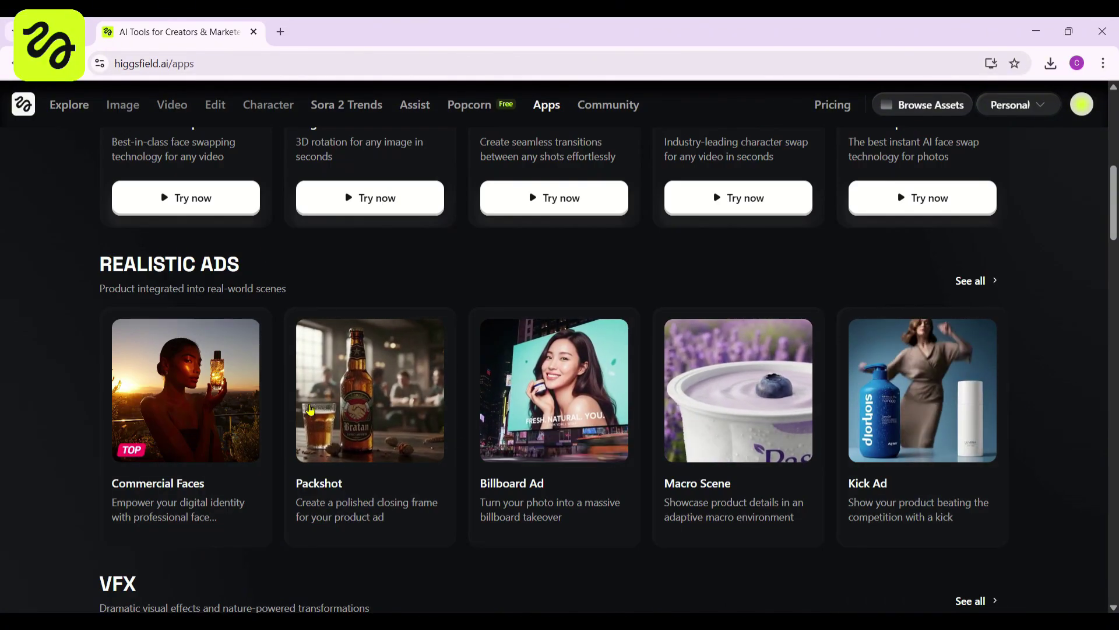
{"action": "scroll", "coordinate": [426, 443], "scroll_direction": "down", "scroll_amount": 5}
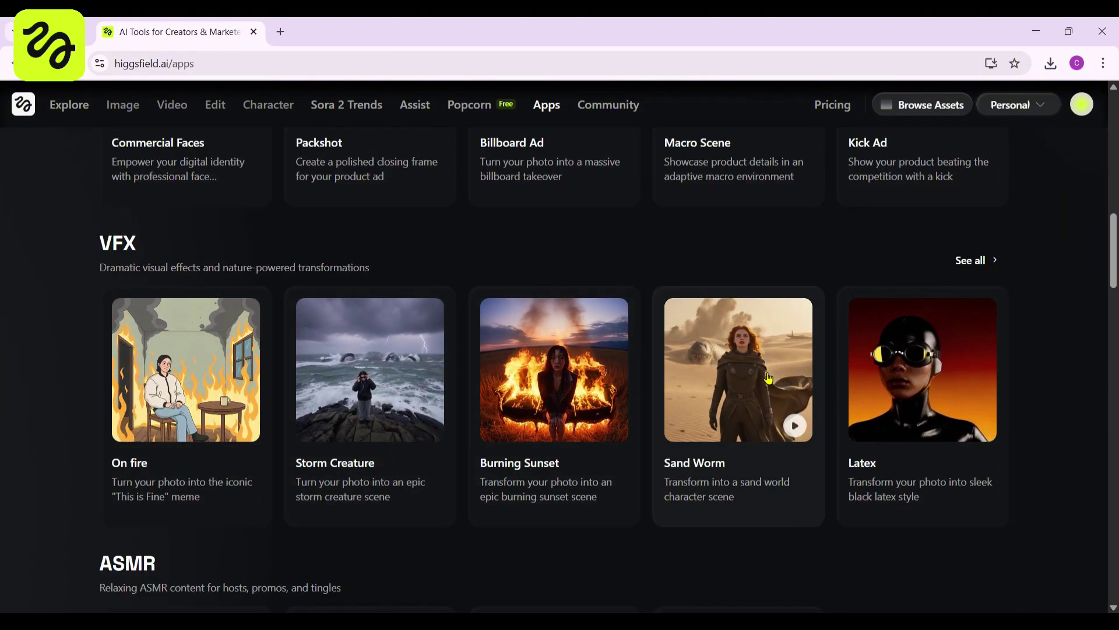
{"action": "scroll", "coordinate": [937, 380], "scroll_direction": "down", "scroll_amount": 3}
{"action": "scroll", "coordinate": [937, 380], "scroll_direction": "down", "scroll_amount": 3}
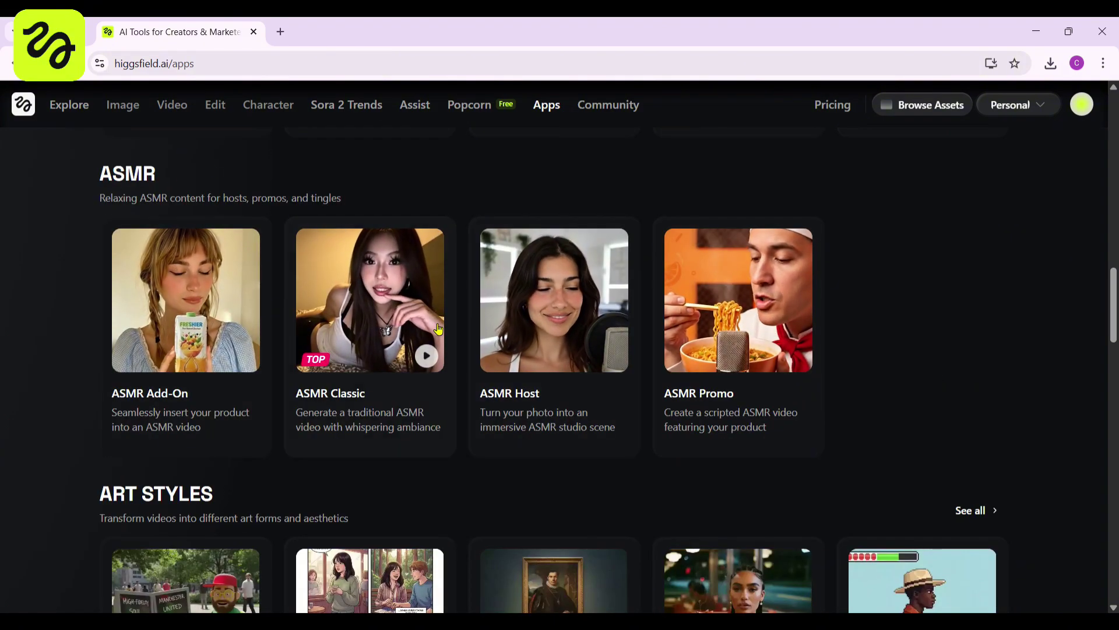
{"action": "scroll", "coordinate": [544, 385], "scroll_direction": "down", "scroll_amount": 9}
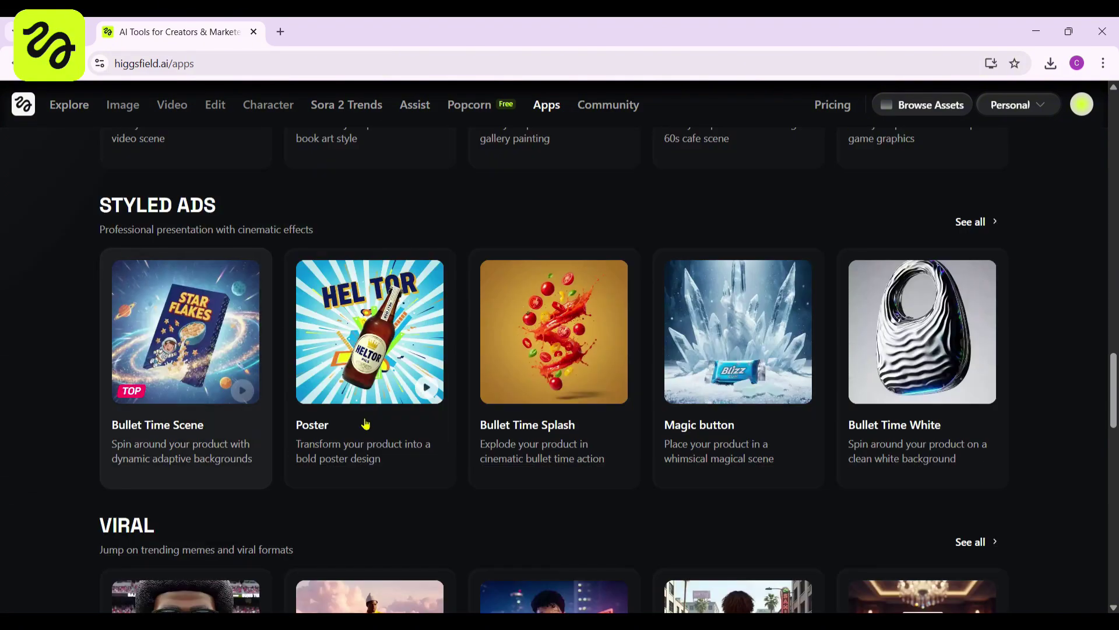
{"action": "scroll", "coordinate": [84, 427], "scroll_direction": "down", "scroll_amount": 2}
{"action": "scroll", "coordinate": [657, 480], "scroll_direction": "up", "scroll_amount": 20}
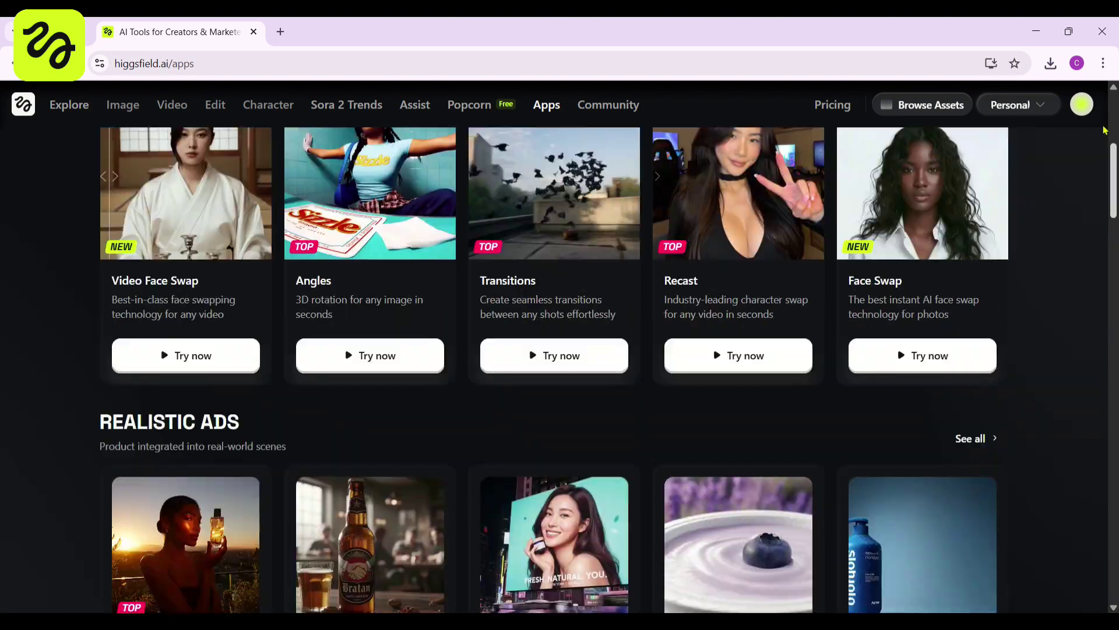
{"action": "scroll", "coordinate": [1015, 354], "scroll_direction": "down", "scroll_amount": 3}
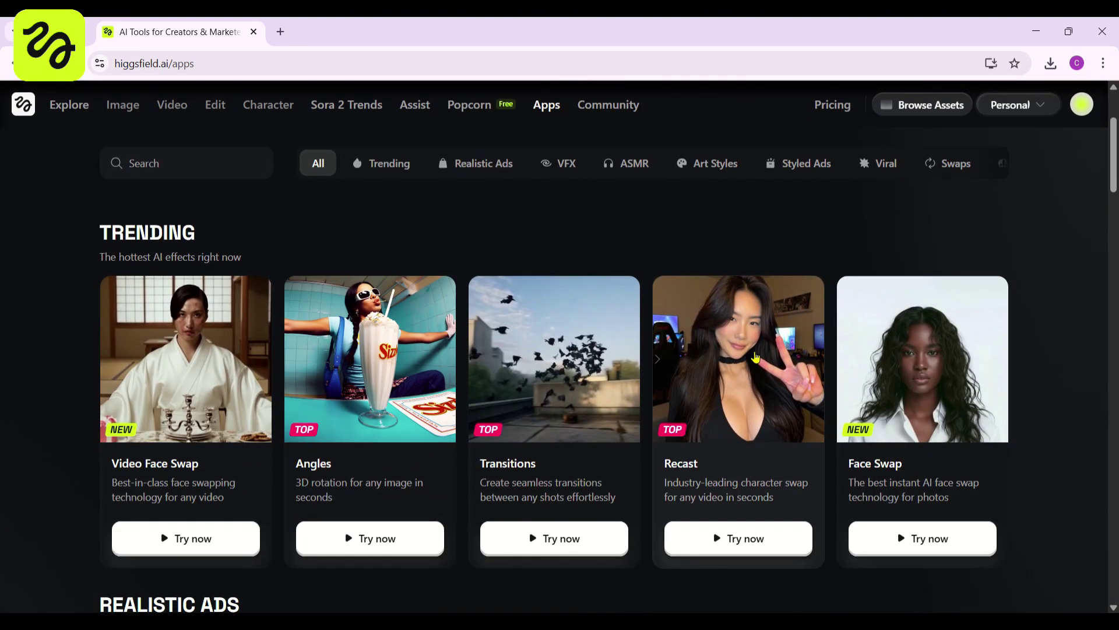
- Launch Recast and scroll to its Your Video upload area for the source clip
{"action": "left_click", "coordinate": [738, 539]}
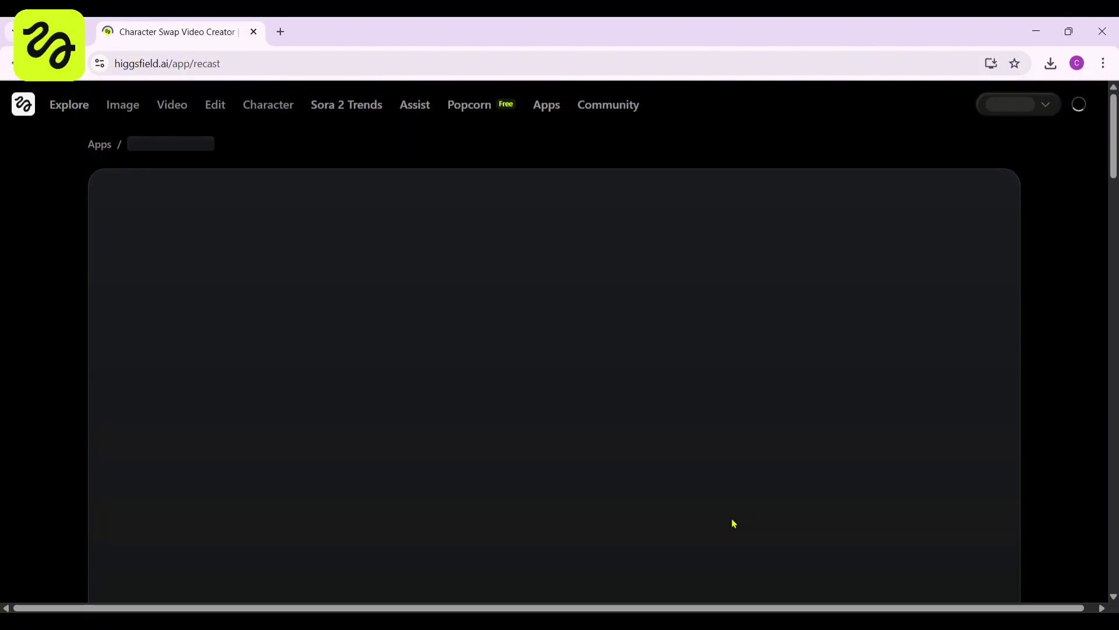
{"action": "scroll", "coordinate": [313, 425], "scroll_direction": "down", "scroll_amount": 3}
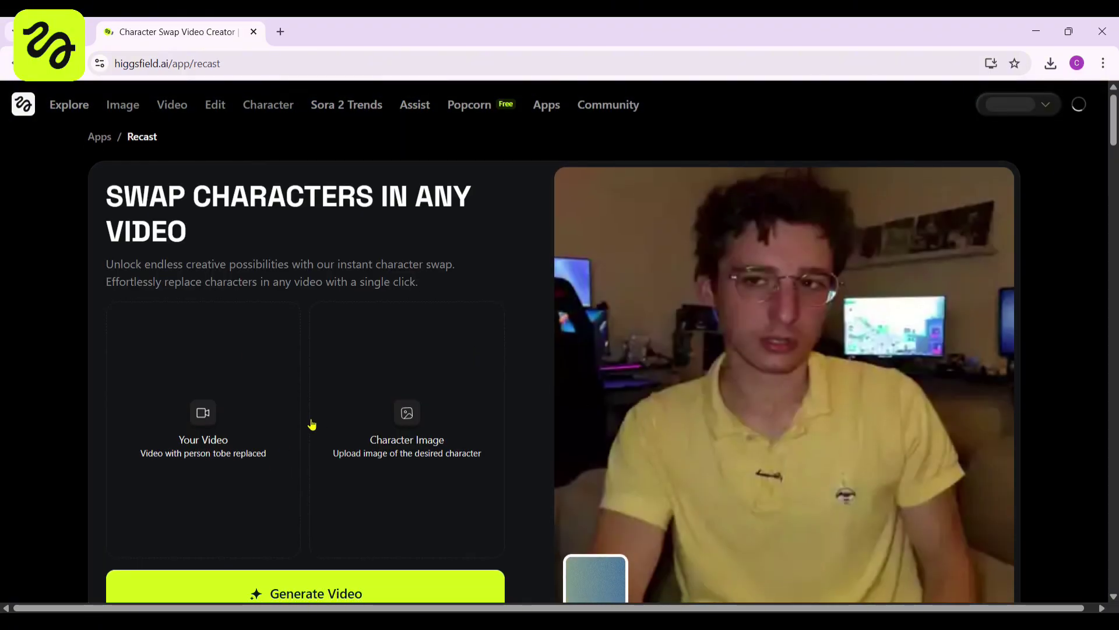
{"action": "scroll", "coordinate": [312, 425], "scroll_direction": "up", "scroll_amount": 3}
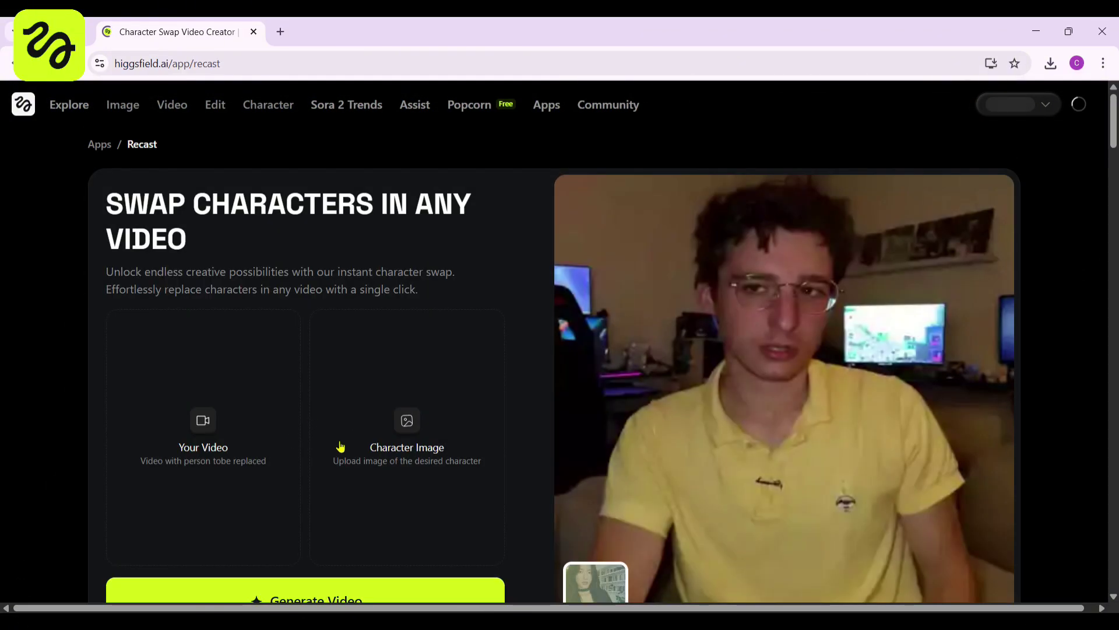
{"action": "scroll", "coordinate": [288, 447], "scroll_direction": "down", "scroll_amount": 1}
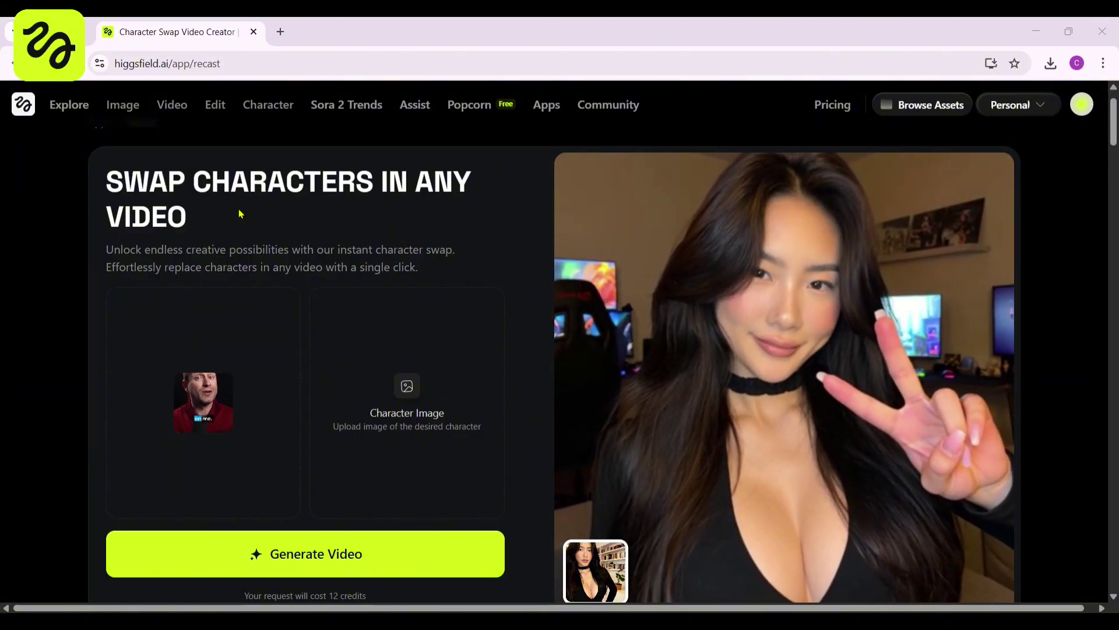
{"action": "left_click", "coordinate": [432, 348]}
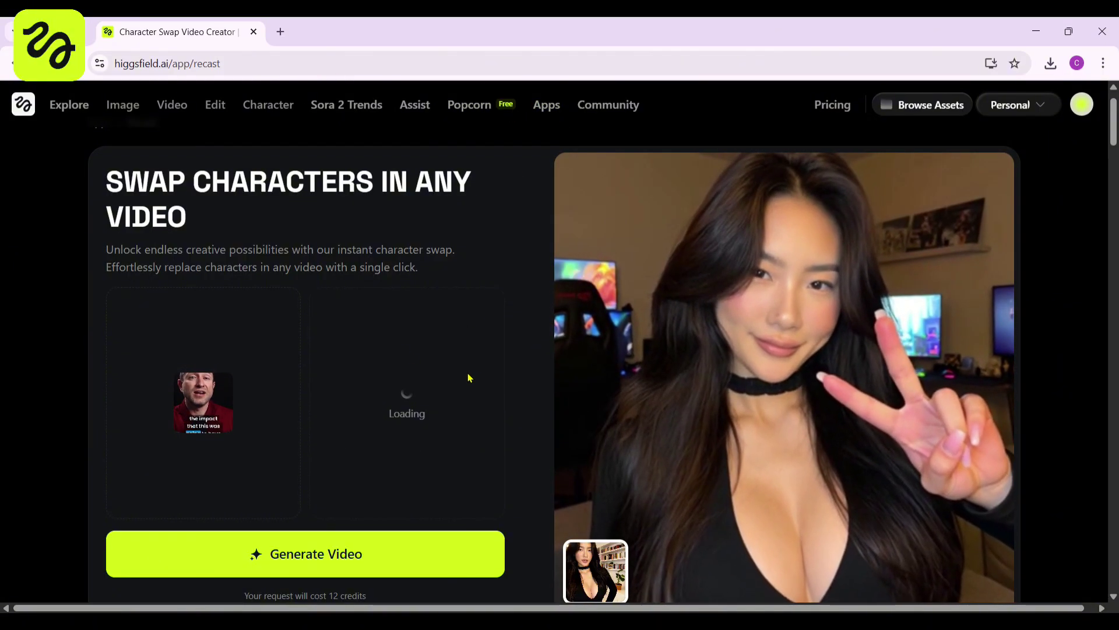
{"action": "scroll", "coordinate": [469, 377], "scroll_direction": "down", "scroll_amount": 9}
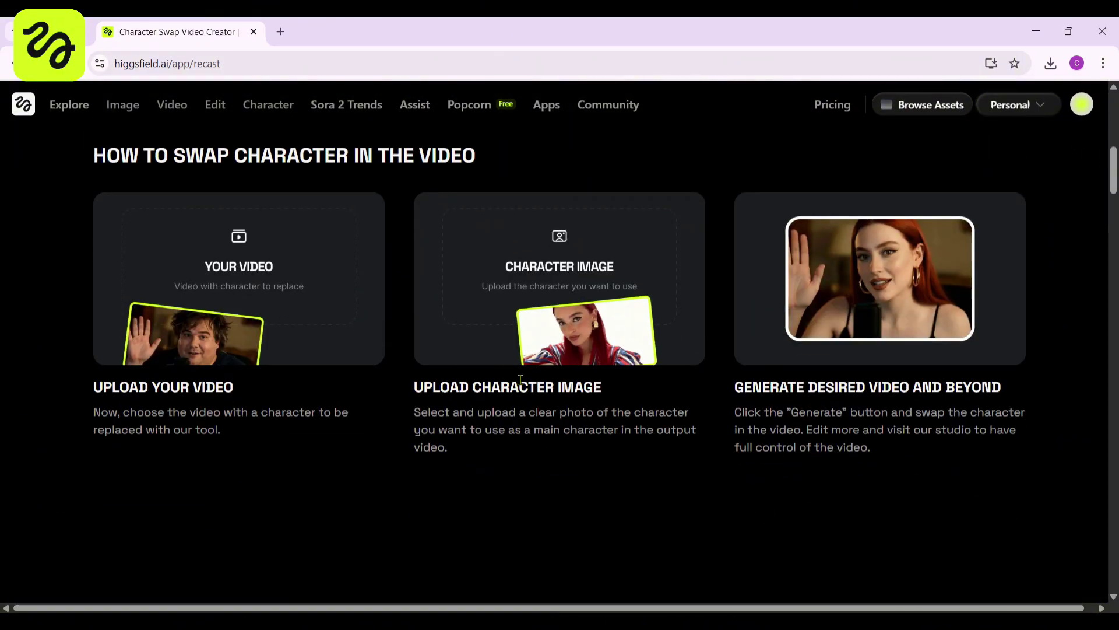
{"action": "scroll", "coordinate": [782, 380], "scroll_direction": "down", "scroll_amount": 12}
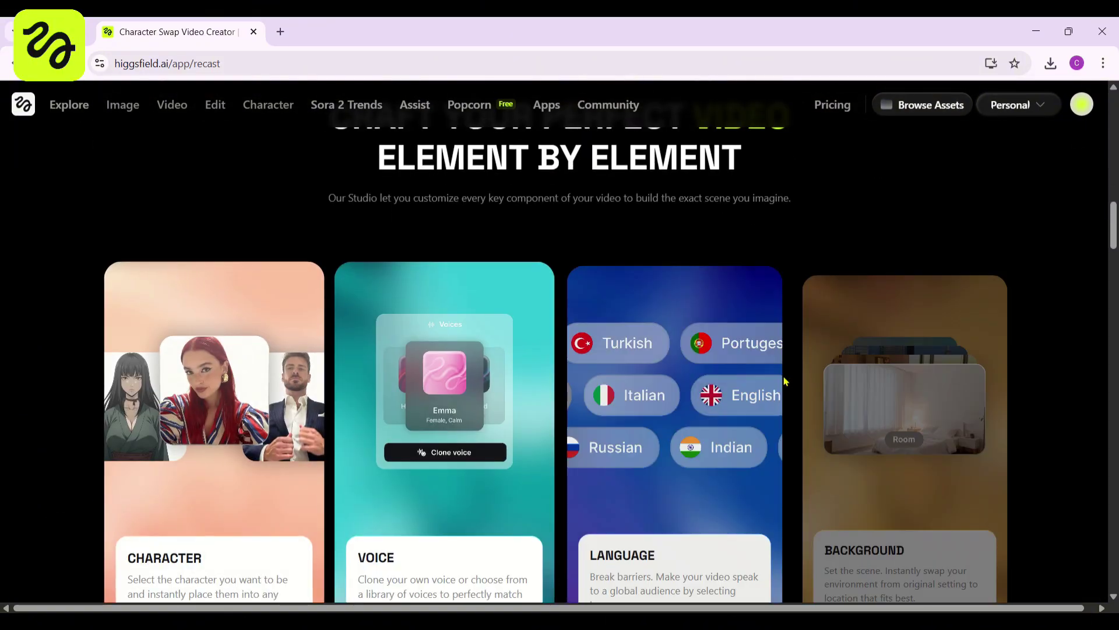
{"action": "scroll", "coordinate": [294, 460], "scroll_direction": "up", "scroll_amount": 2}
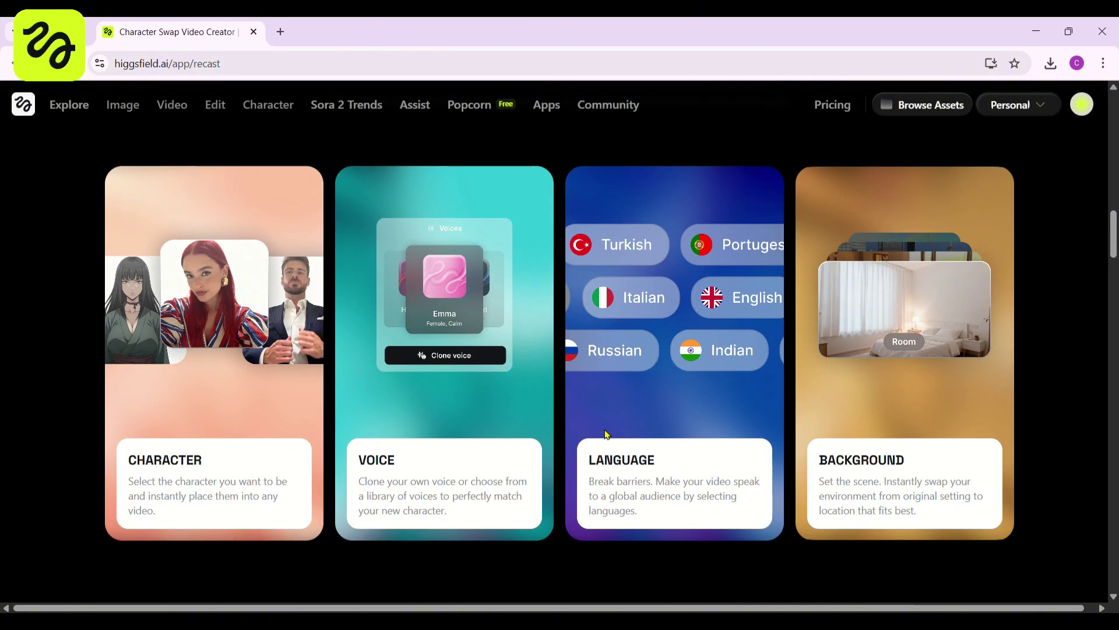
{"action": "scroll", "coordinate": [741, 430], "scroll_direction": "down", "scroll_amount": 11}
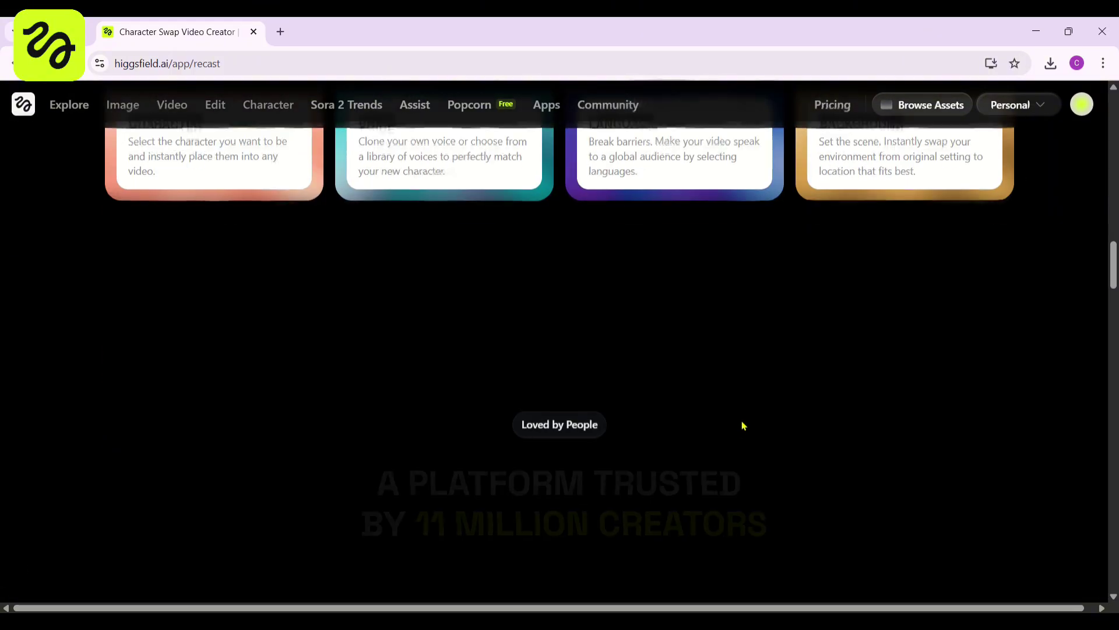
{"action": "scroll", "coordinate": [467, 440], "scroll_direction": "down", "scroll_amount": 5}
{"action": "scroll", "coordinate": [649, 409], "scroll_direction": "up", "scroll_amount": 3}
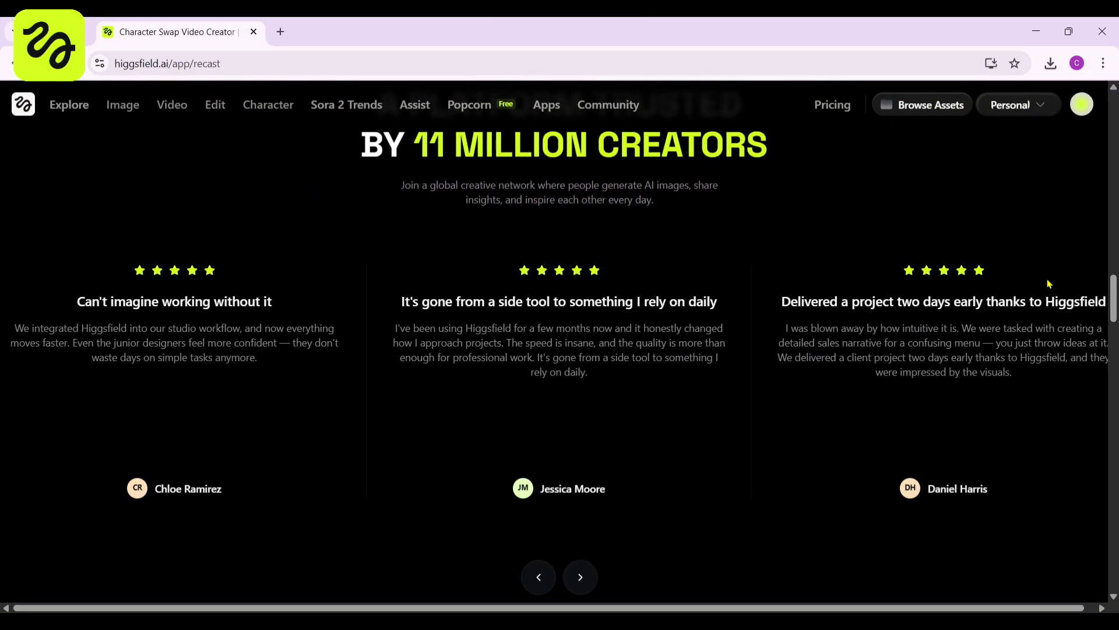
{"action": "scroll", "coordinate": [782, 266], "scroll_direction": "up", "scroll_amount": 15}
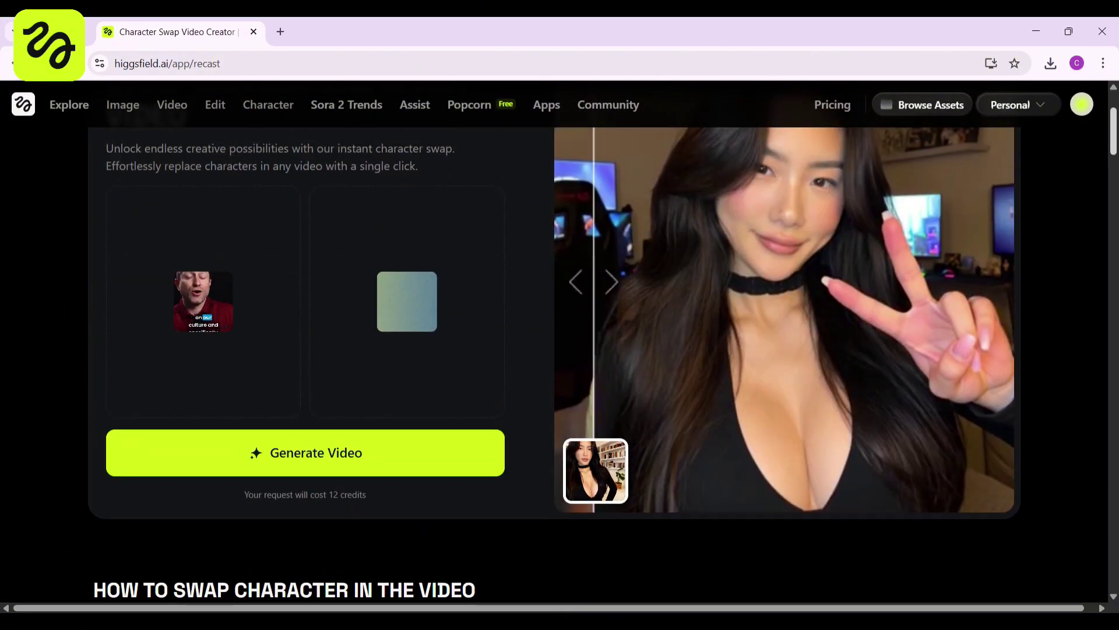
{"action": "scroll", "coordinate": [781, 266], "scroll_direction": "up", "scroll_amount": 2}
{"action": "scroll", "coordinate": [400, 430], "scroll_direction": "down", "scroll_amount": 2}
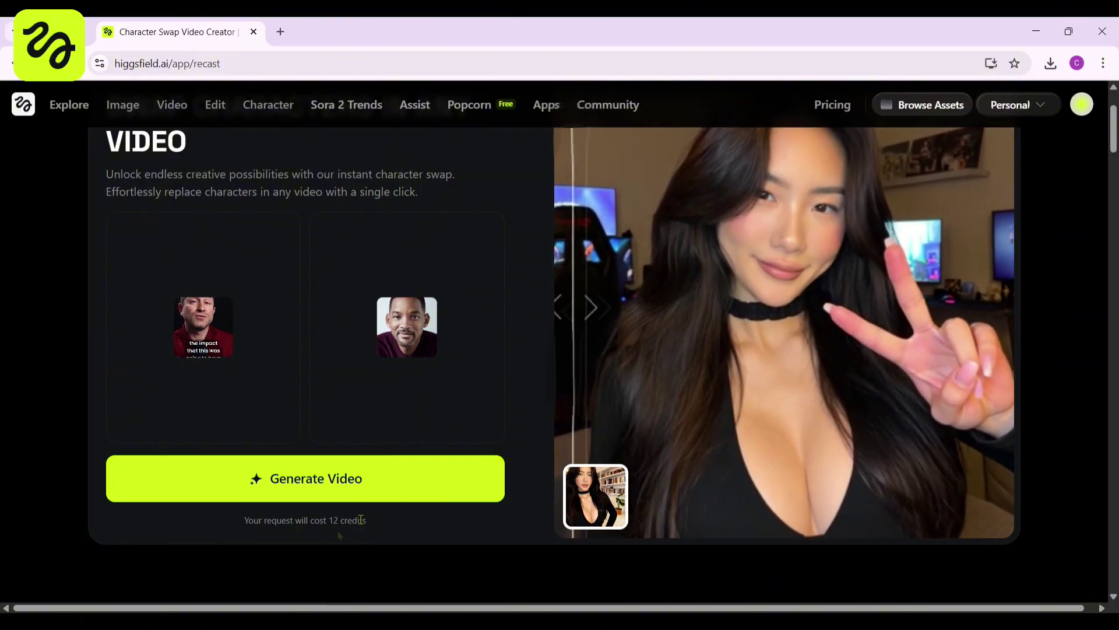
{"action": "scroll", "coordinate": [350, 523], "scroll_direction": "up", "scroll_amount": 1}
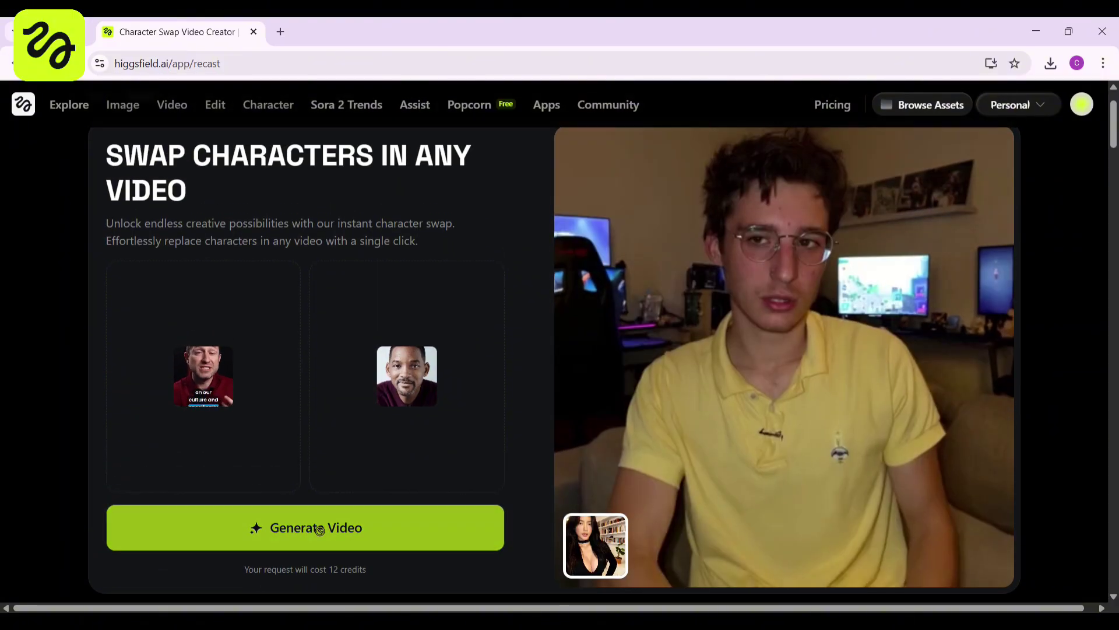
- Generate the character-swap video and wait for the swapped result in the preview
{"action": "left_click", "coordinate": [319, 529]}
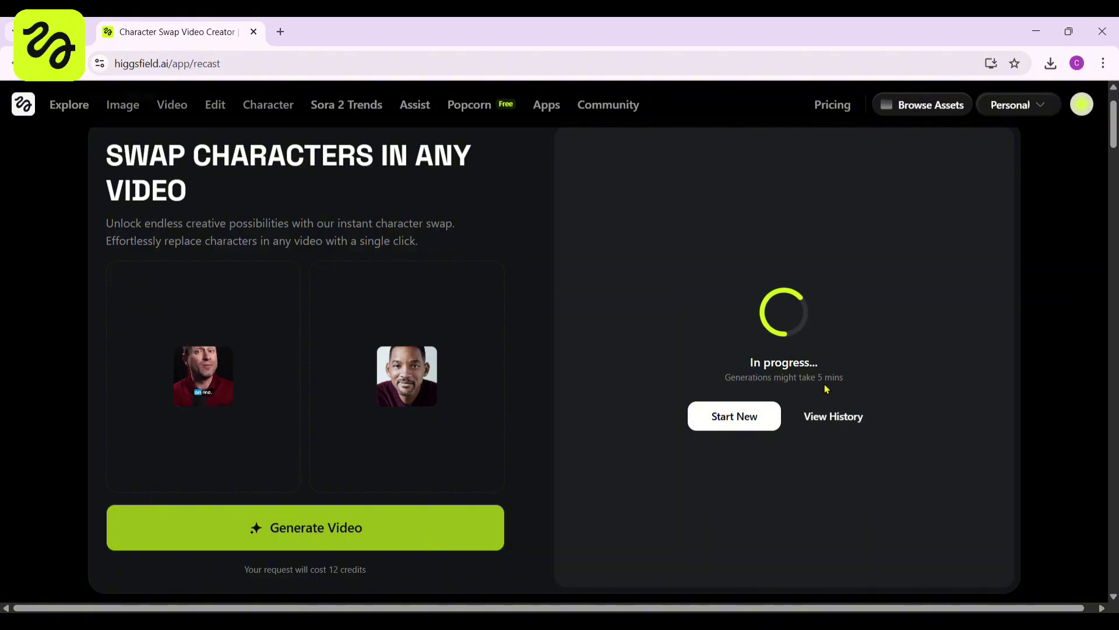
{"action": "scroll", "coordinate": [855, 372], "scroll_direction": "up", "scroll_amount": 1}
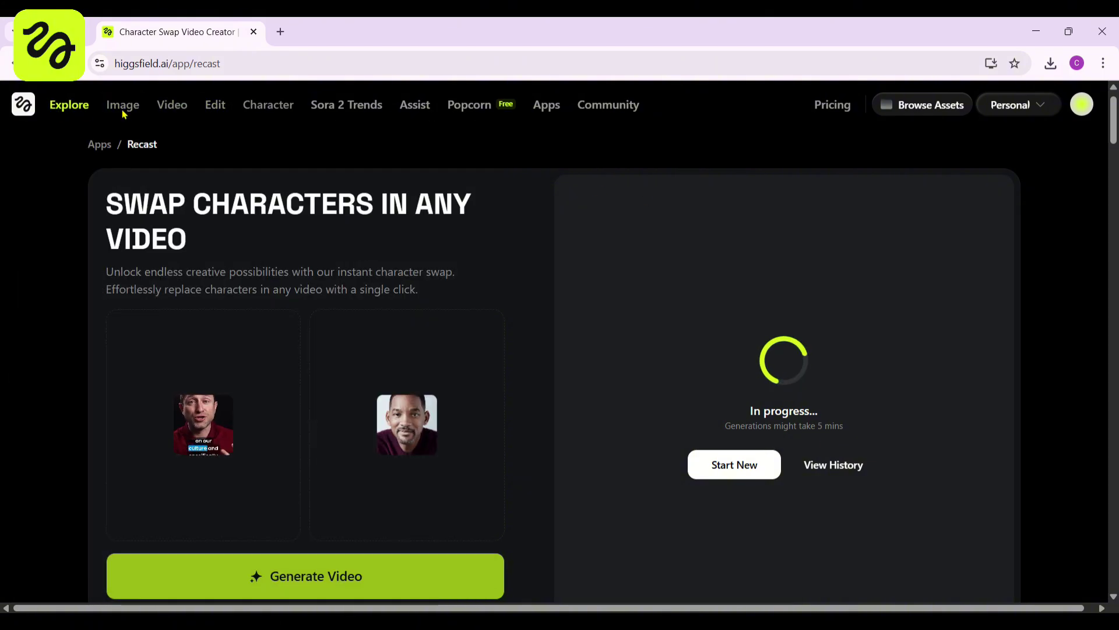
{"action": "mouse_move", "coordinate": [140, 113]}
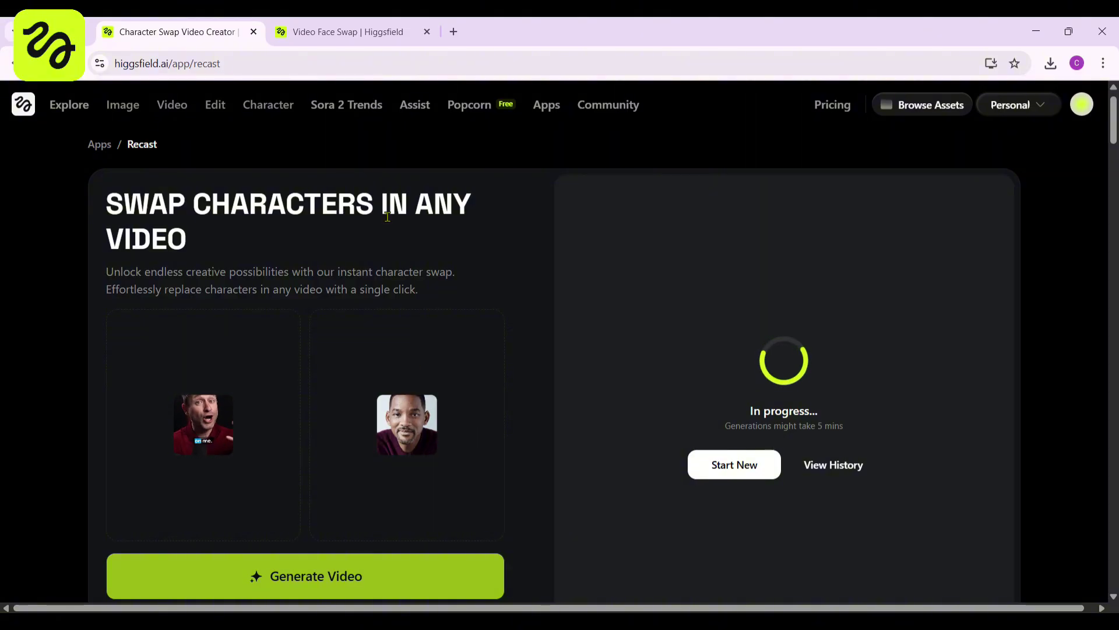
{"action": "scroll", "coordinate": [410, 263], "scroll_direction": "down", "scroll_amount": 1}
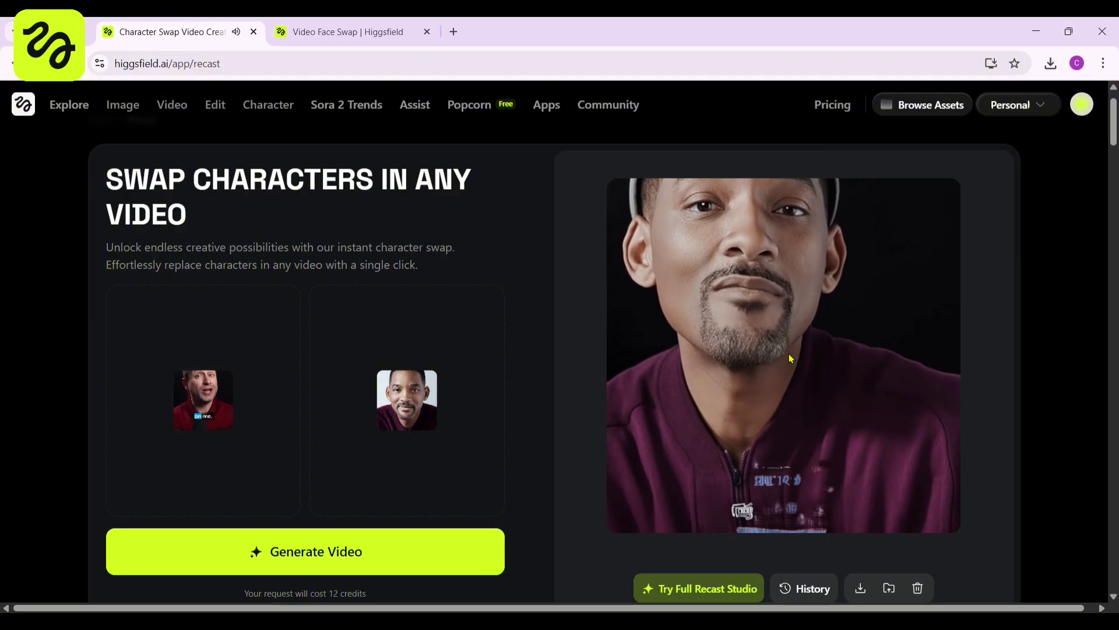
{"action": "scroll", "coordinate": [789, 353], "scroll_direction": "down", "scroll_amount": 1}
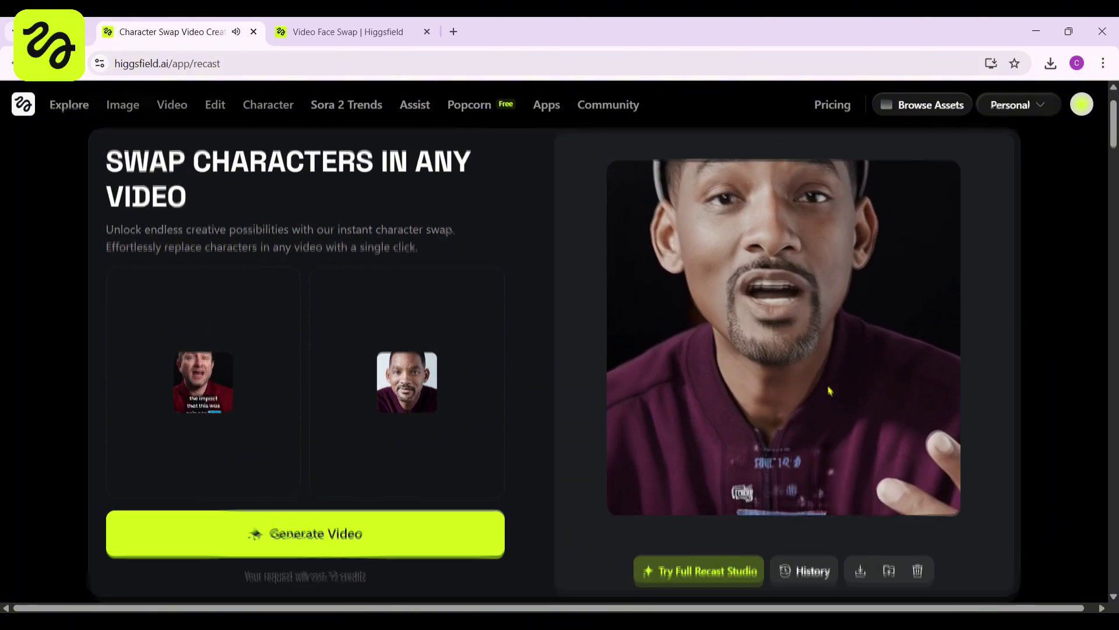
{"action": "scroll", "coordinate": [920, 532], "scroll_direction": "down", "scroll_amount": 1}
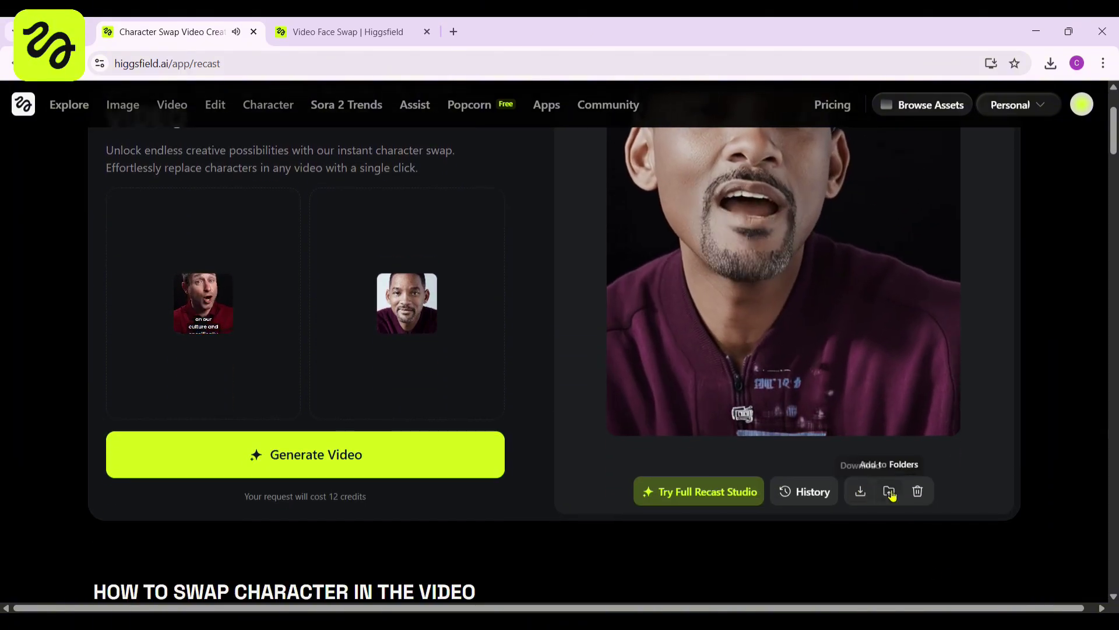
- Open the full Recast Studio with the speaker video and show All characters
{"action": "left_click", "coordinate": [696, 493]}
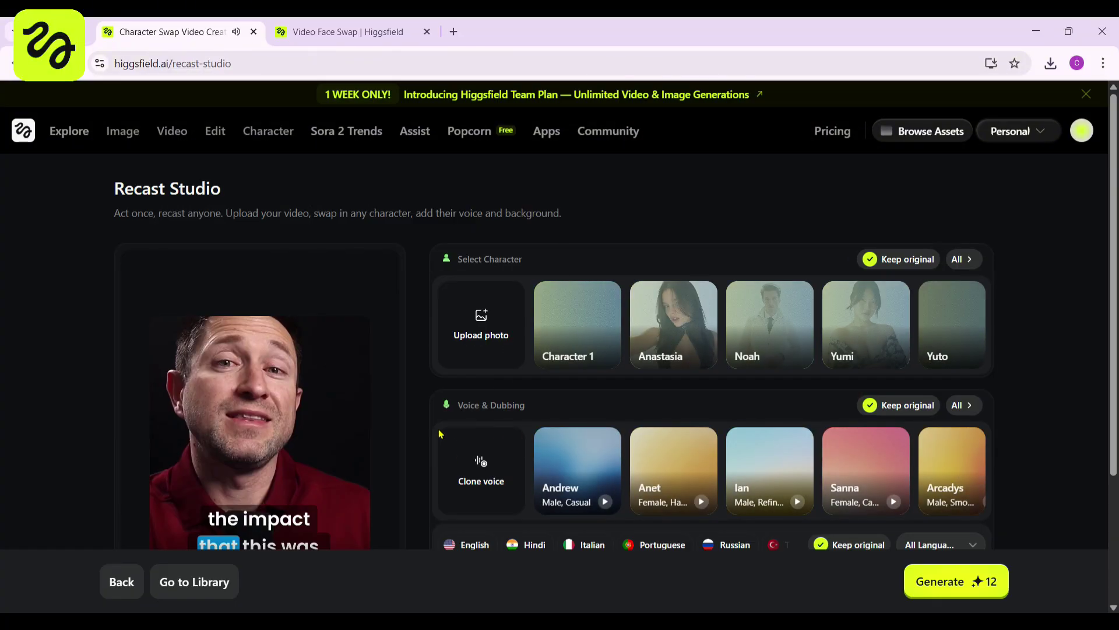
{"action": "scroll", "coordinate": [330, 441], "scroll_direction": "down", "scroll_amount": 1}
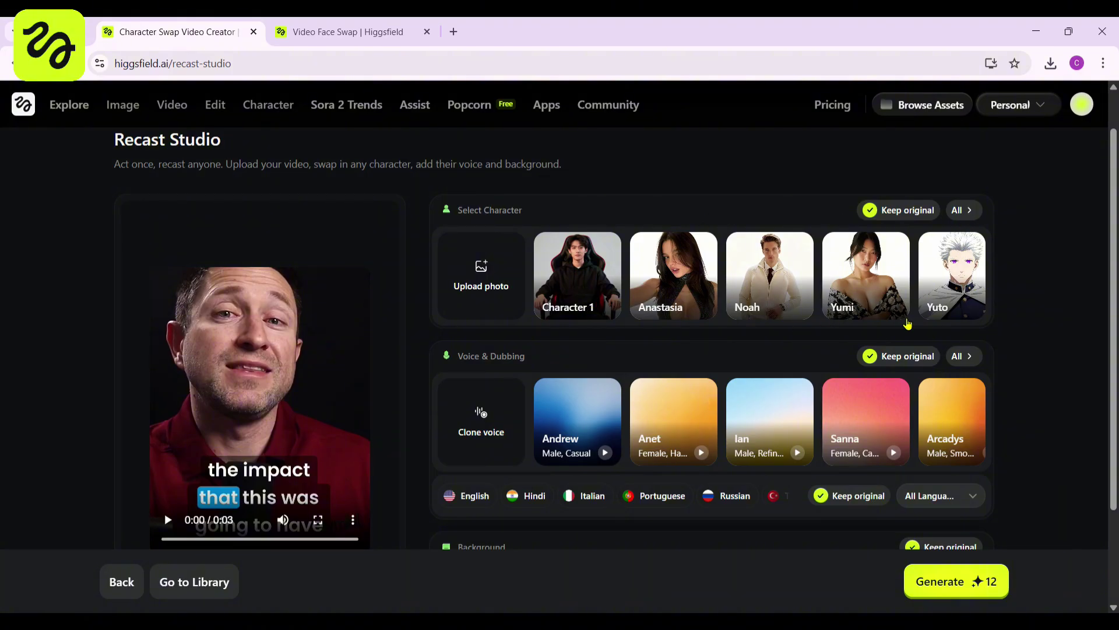
{"action": "left_click", "coordinate": [961, 211]}
- Browse the Select or Add a Character grid, then cancel without choosing one
{"action": "scroll", "coordinate": [504, 331], "scroll_direction": "down", "scroll_amount": 1}
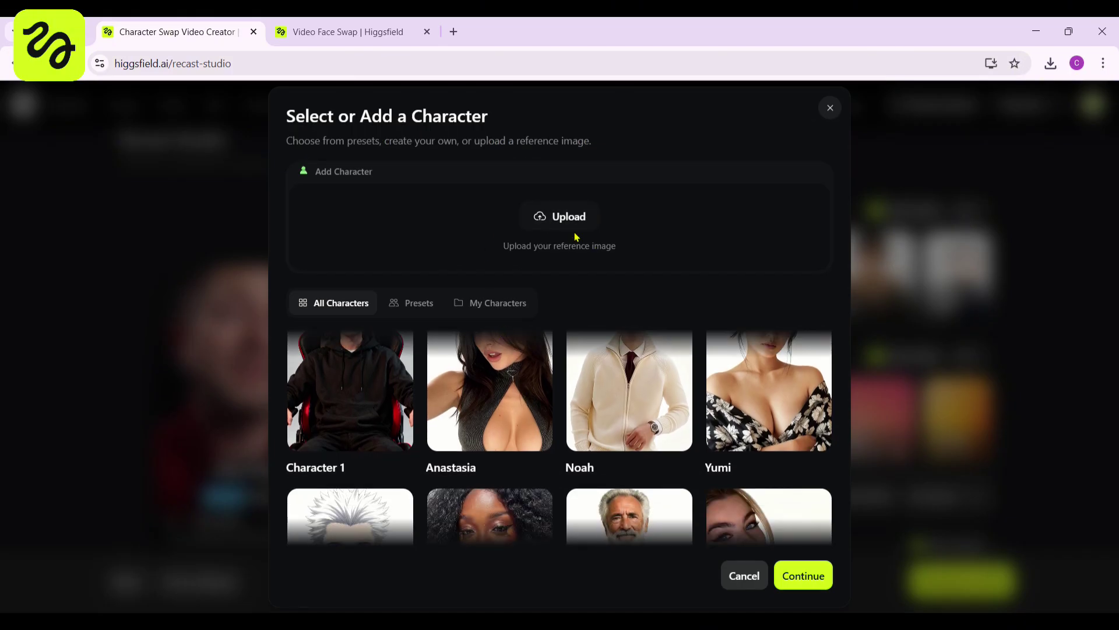
{"action": "scroll", "coordinate": [355, 481], "scroll_direction": "down", "scroll_amount": 2}
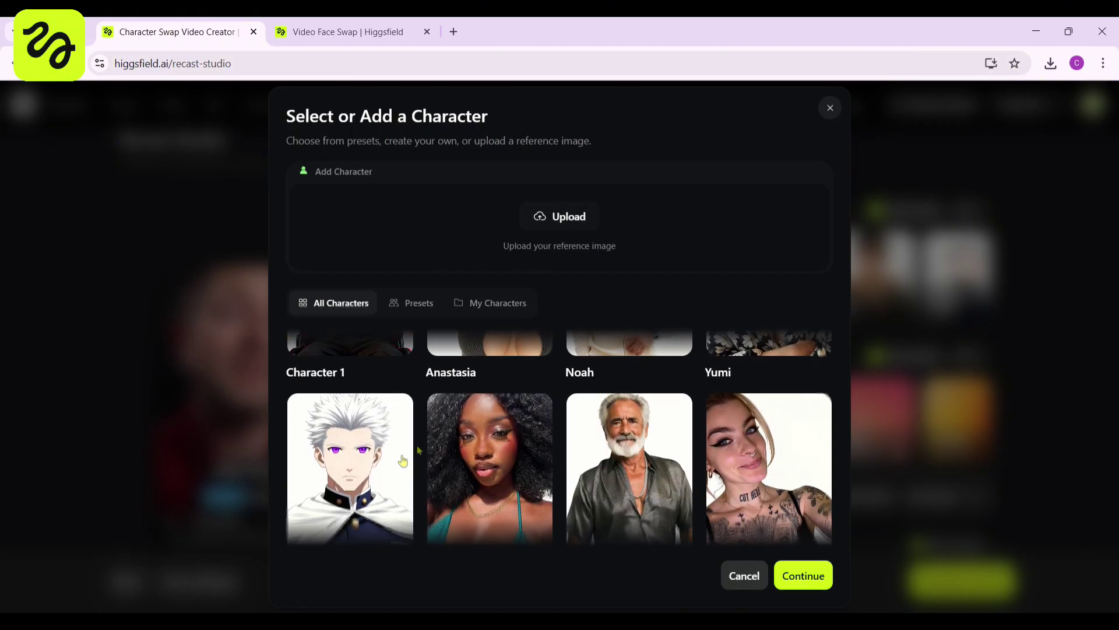
{"action": "scroll", "coordinate": [551, 528], "scroll_direction": "down", "scroll_amount": 6}
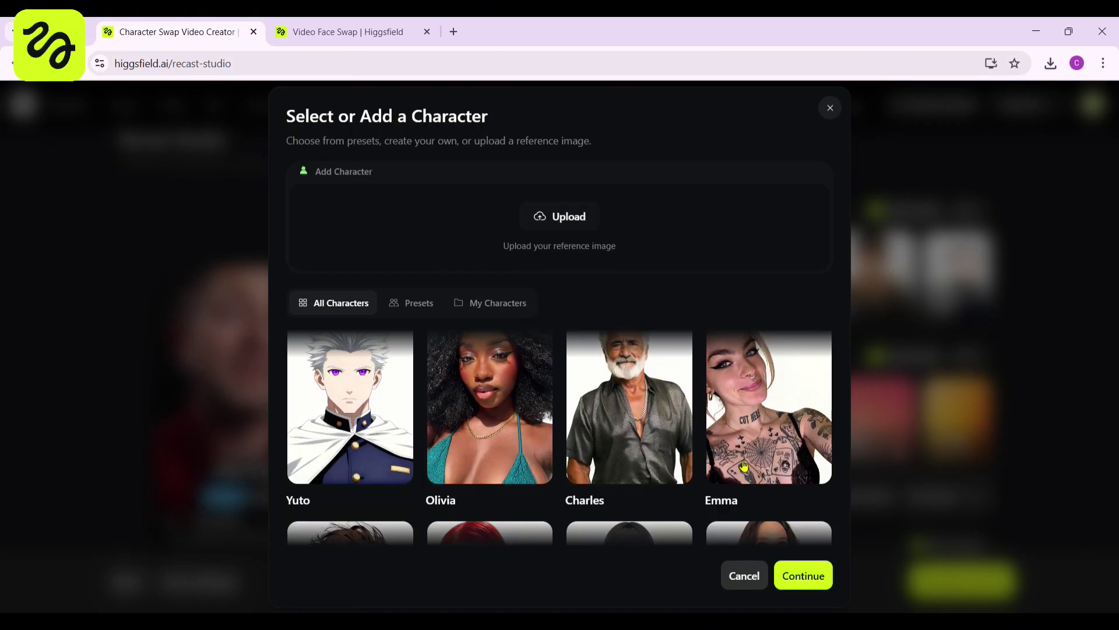
{"action": "scroll", "coordinate": [602, 425], "scroll_direction": "down", "scroll_amount": 3}
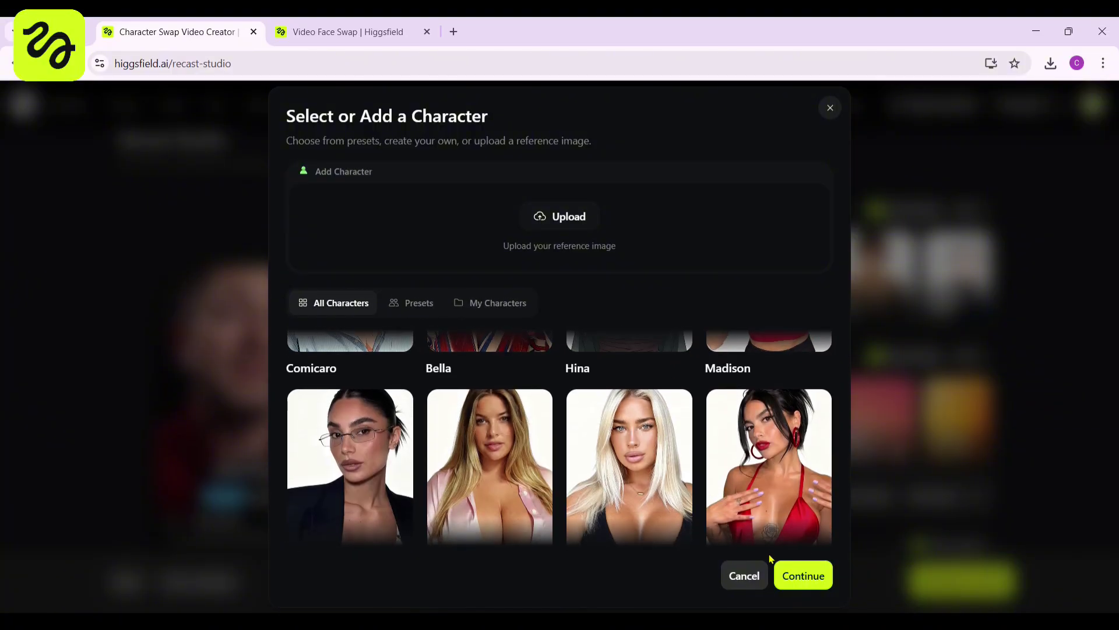
{"action": "left_click", "coordinate": [754, 574]}
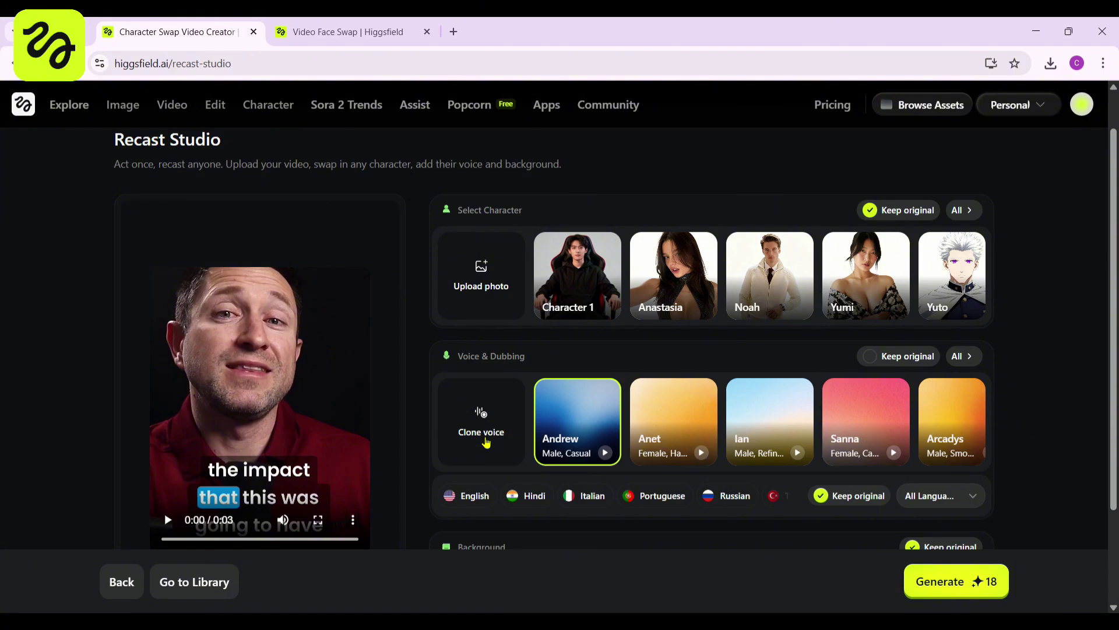
- Play and stop a sample of the Andrew voice
{"action": "scroll", "coordinate": [483, 455], "scroll_direction": "down", "scroll_amount": 1}
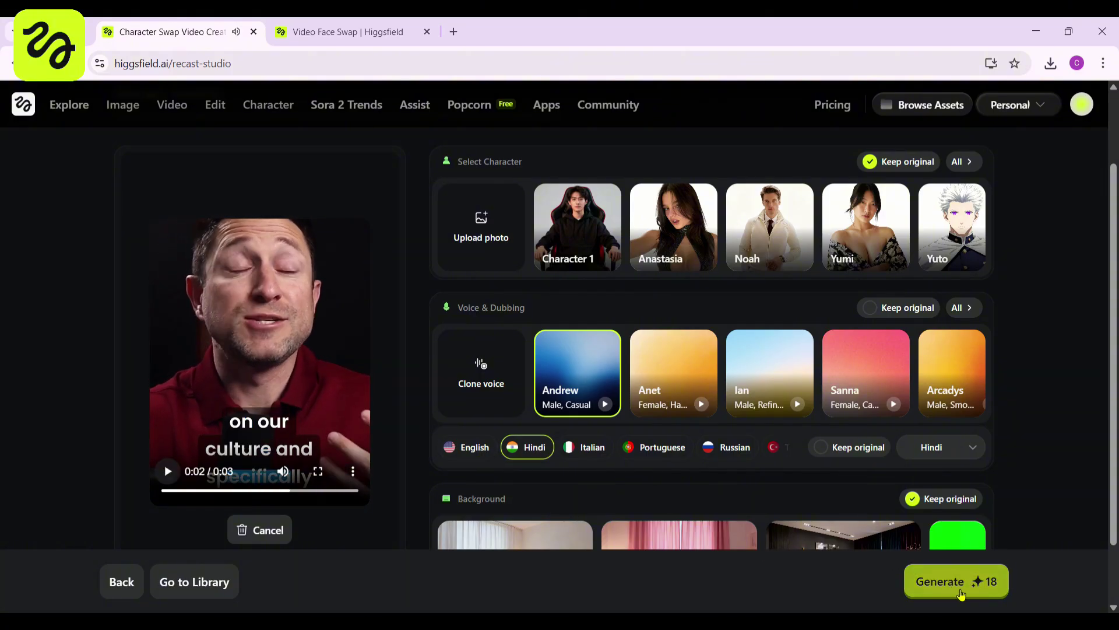
{"action": "left_click", "coordinate": [607, 405]}
{"action": "left_click", "coordinate": [606, 404]}
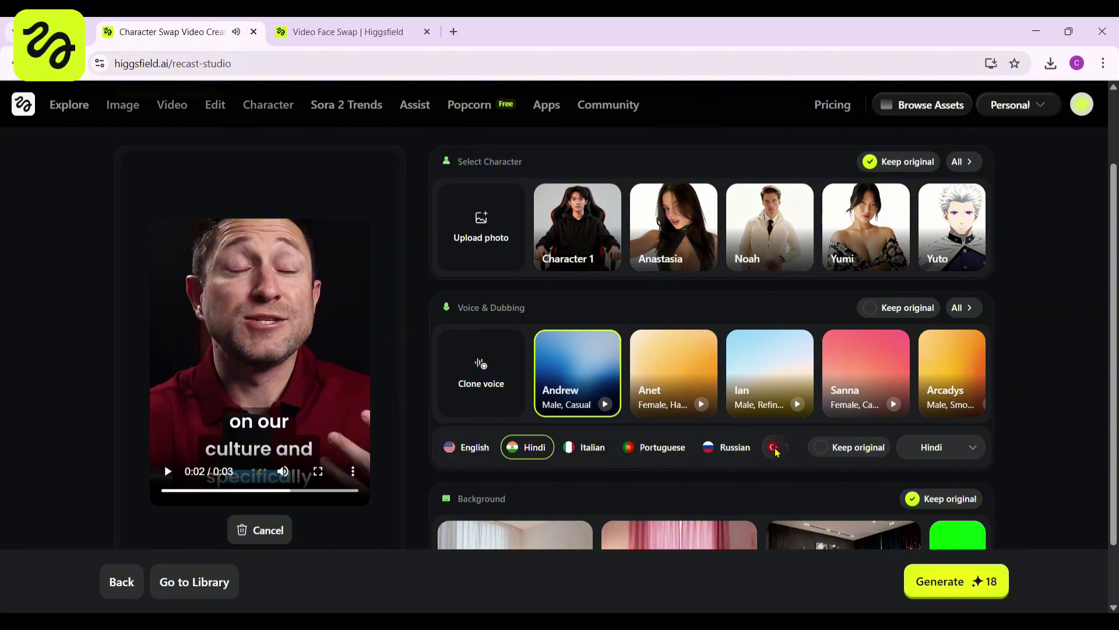
- Choose the Green Screen background and generate the Hindi-dubbed recast at 27 credits
{"action": "scroll", "coordinate": [776, 450], "scroll_direction": "down", "scroll_amount": 1}
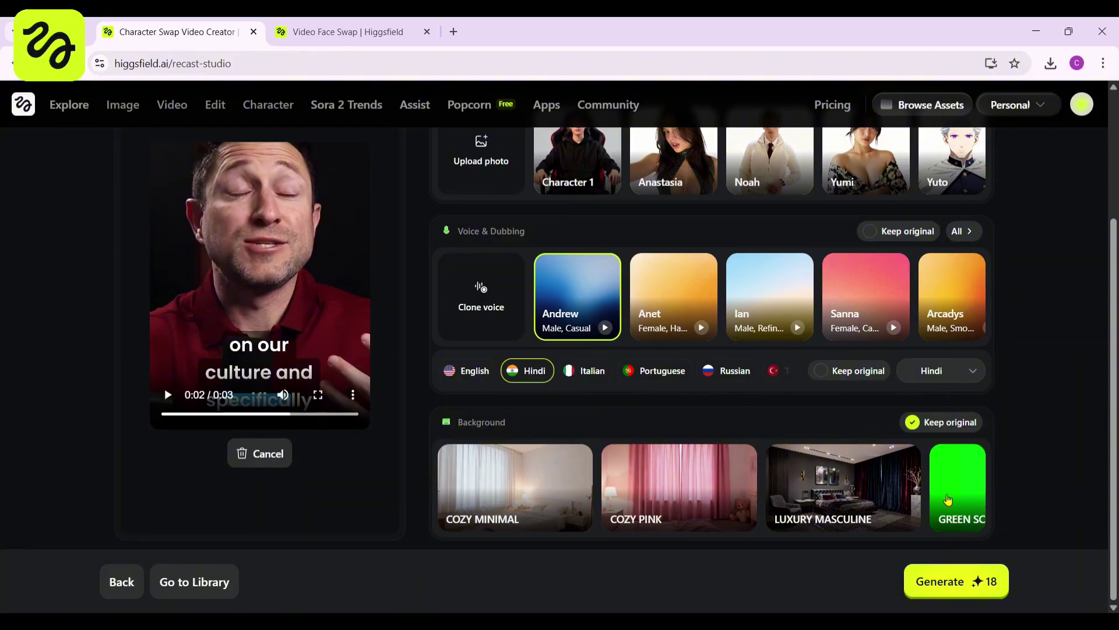
{"action": "left_click", "coordinate": [962, 495]}
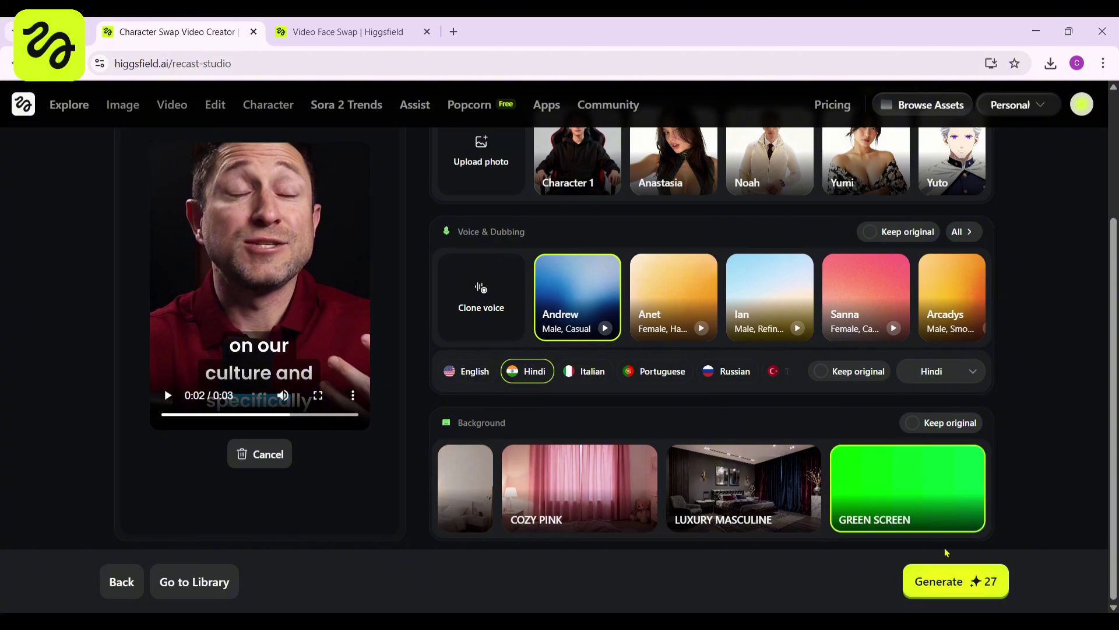
{"action": "scroll", "coordinate": [944, 554], "scroll_direction": "up", "scroll_amount": 1}
{"action": "left_click", "coordinate": [969, 582]}
- Review the finished green-screen Hindi recast, then go back to the Explore home page
{"action": "scroll", "coordinate": [984, 577], "scroll_direction": "down", "scroll_amount": 1}
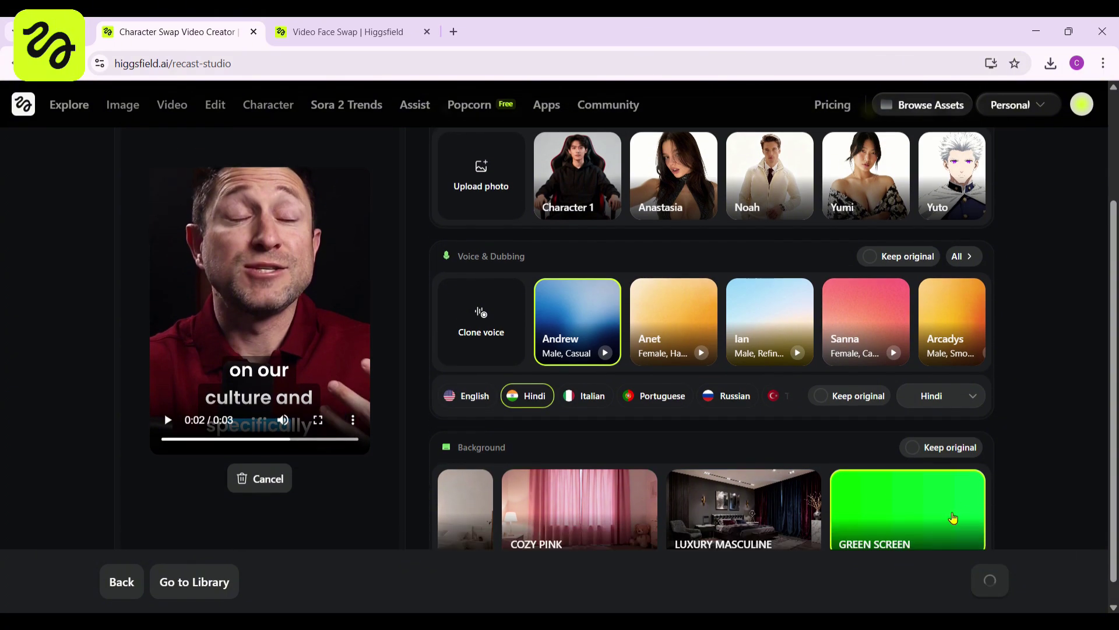
{"action": "scroll", "coordinate": [355, 432], "scroll_direction": "up", "scroll_amount": 1}
{"action": "scroll", "coordinate": [356, 426], "scroll_direction": "up", "scroll_amount": 1}
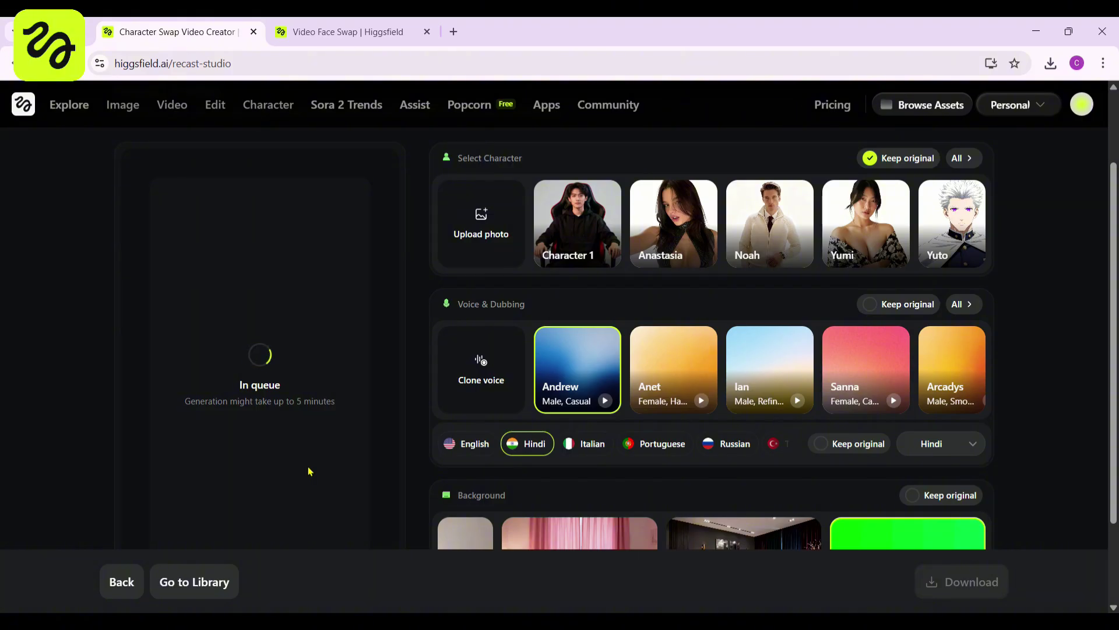
{"action": "scroll", "coordinate": [995, 423], "scroll_direction": "up", "scroll_amount": 3}
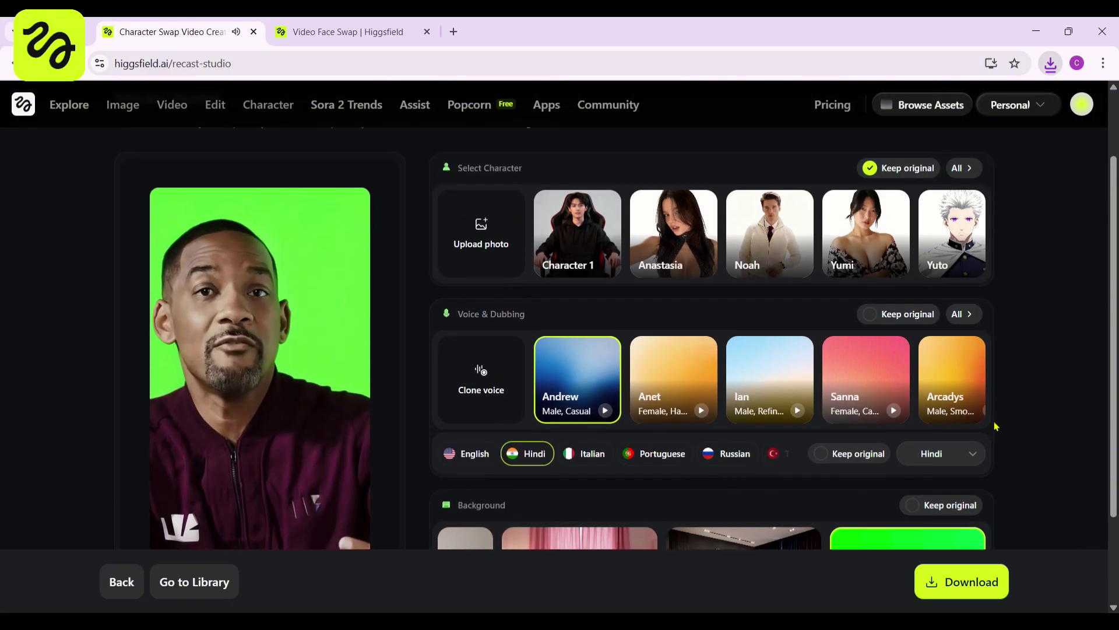
{"action": "scroll", "coordinate": [996, 426], "scroll_direction": "down", "scroll_amount": 3}
{"action": "scroll", "coordinate": [993, 412], "scroll_direction": "up", "scroll_amount": 2}
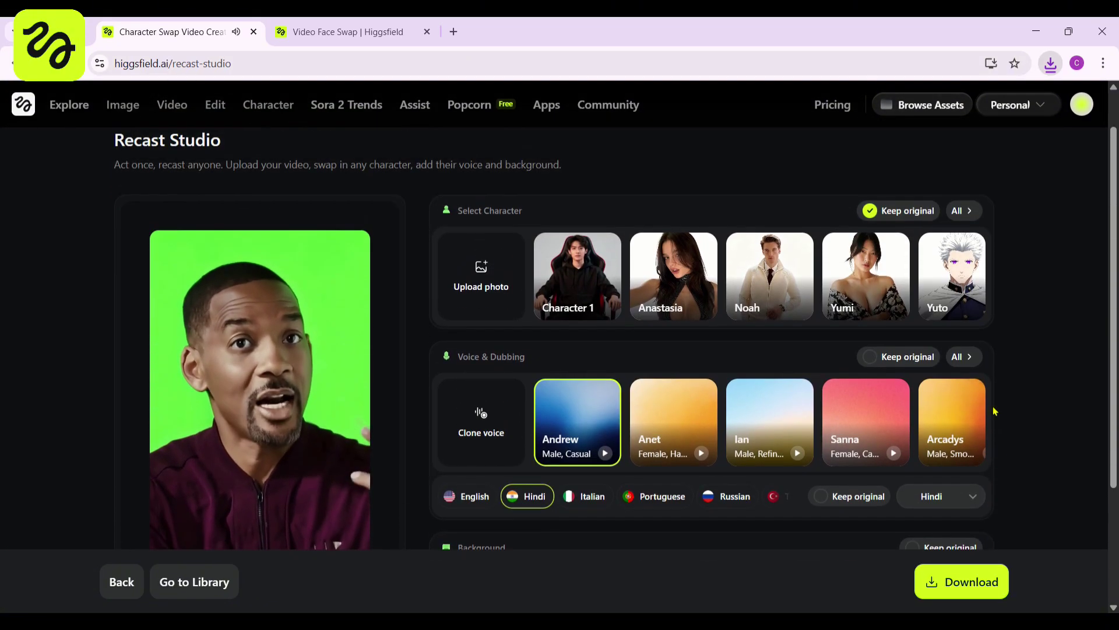
{"action": "left_click", "coordinate": [67, 114]}
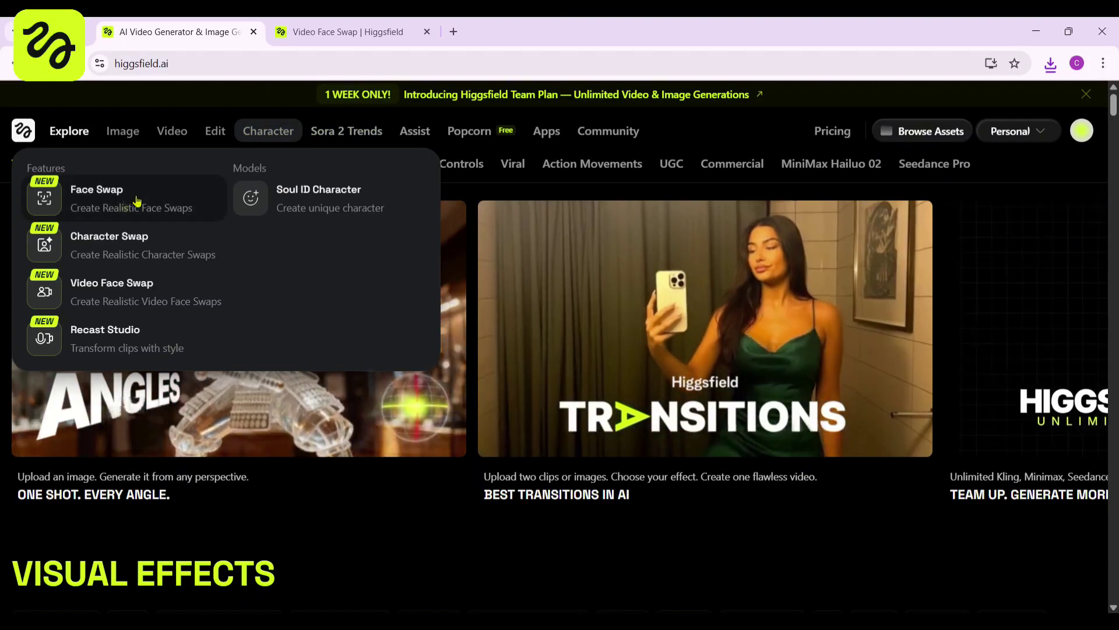
- Open the image Face Swap tool from the Character menu
{"action": "left_click", "coordinate": [136, 201]}
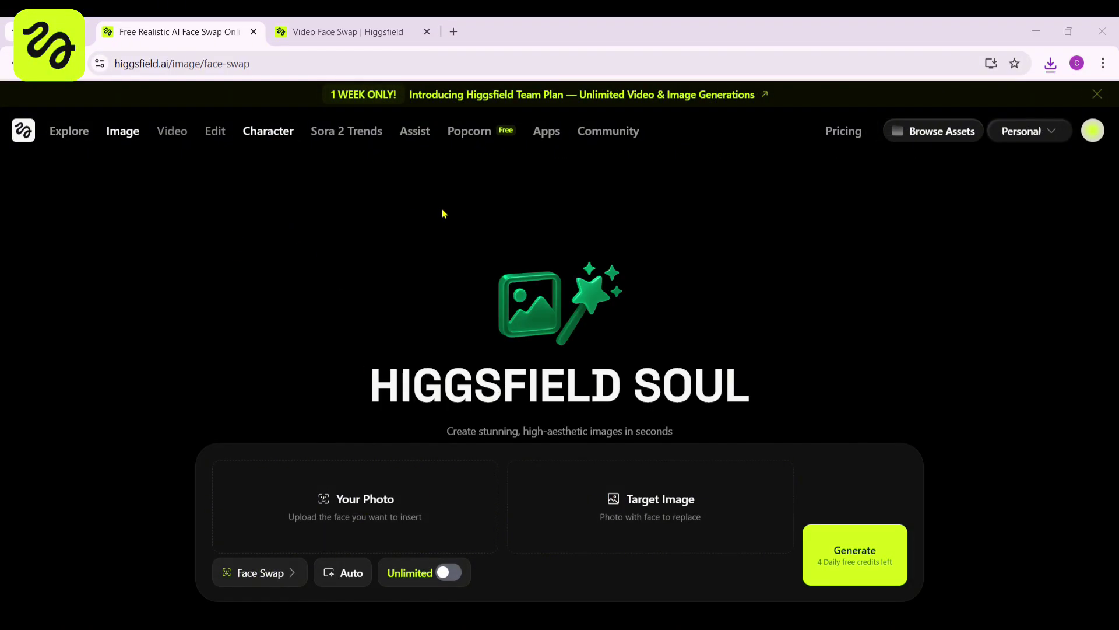
- Upload your photo and the target image, generate the face swap, and view it full size
{"action": "double_click", "coordinate": [237, 220]}
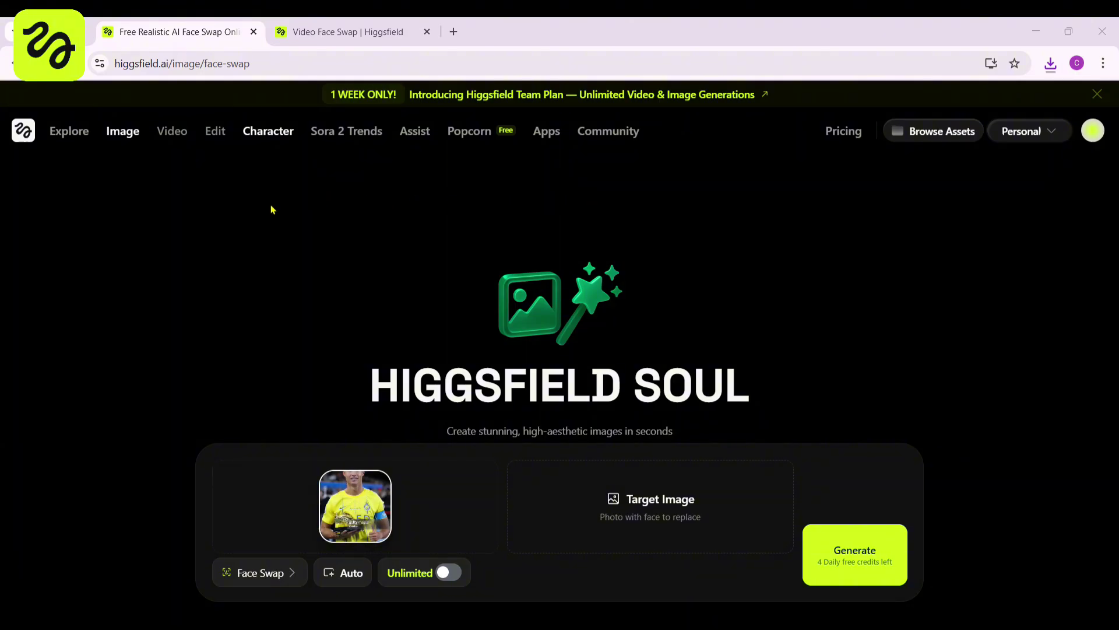
{"action": "double_click", "coordinate": [465, 200]}
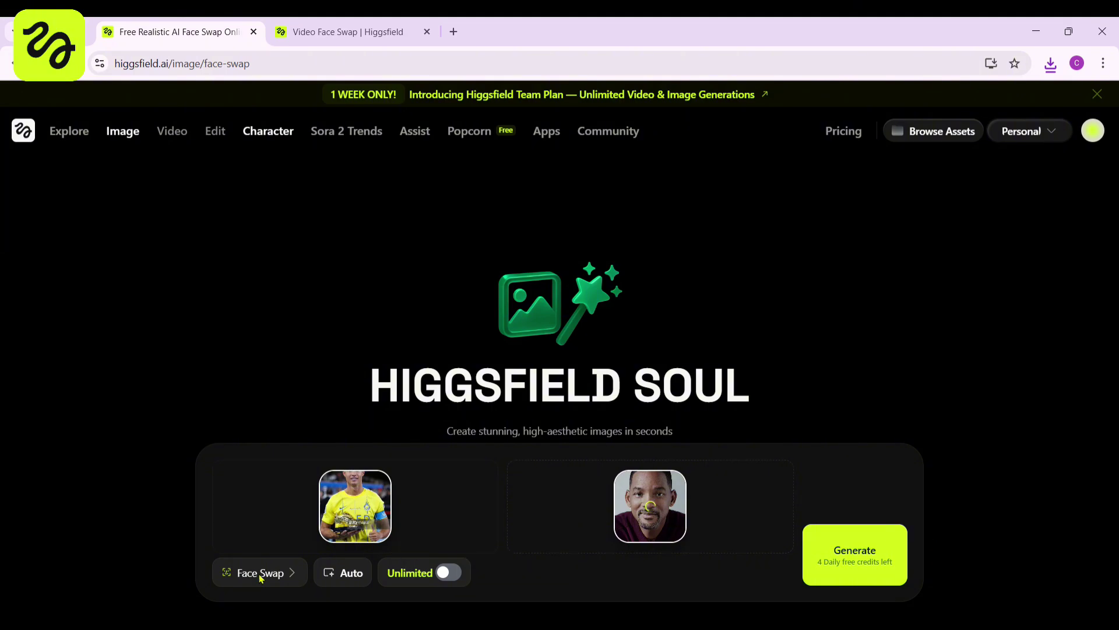
{"action": "left_click", "coordinate": [851, 554]}
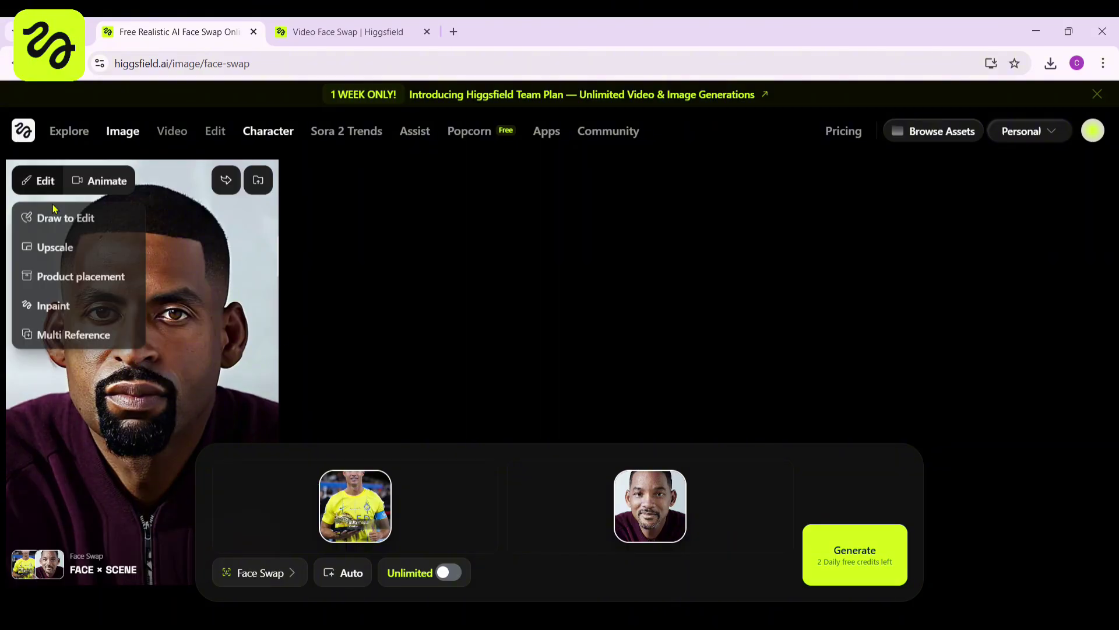
{"action": "mouse_move", "coordinate": [47, 184]}
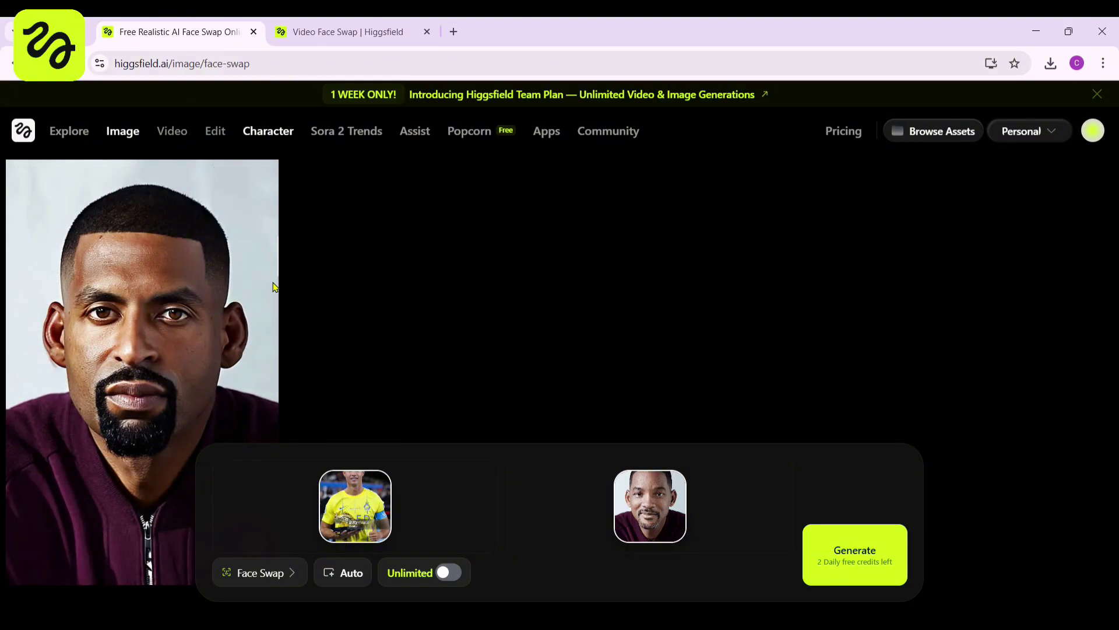
{"action": "left_click", "coordinate": [273, 288]}
{"action": "left_click", "coordinate": [987, 420]}
- Return to Explore and scroll down to the footer, reaching the Pricing plans
{"action": "left_click", "coordinate": [69, 131]}
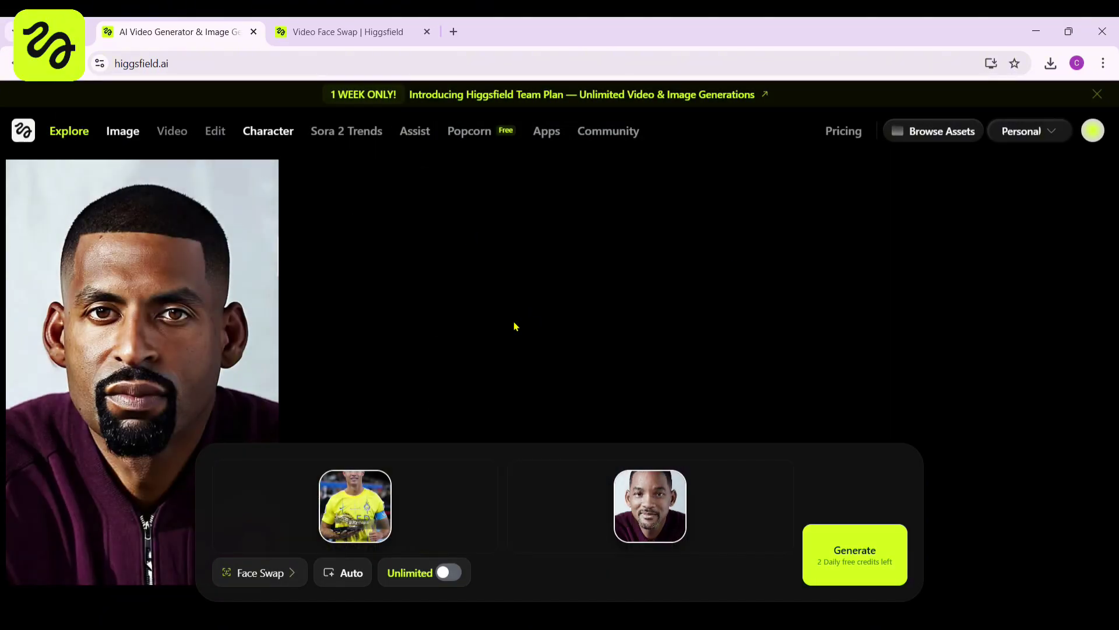
{"action": "scroll", "coordinate": [513, 325], "scroll_direction": "down", "scroll_amount": 15}
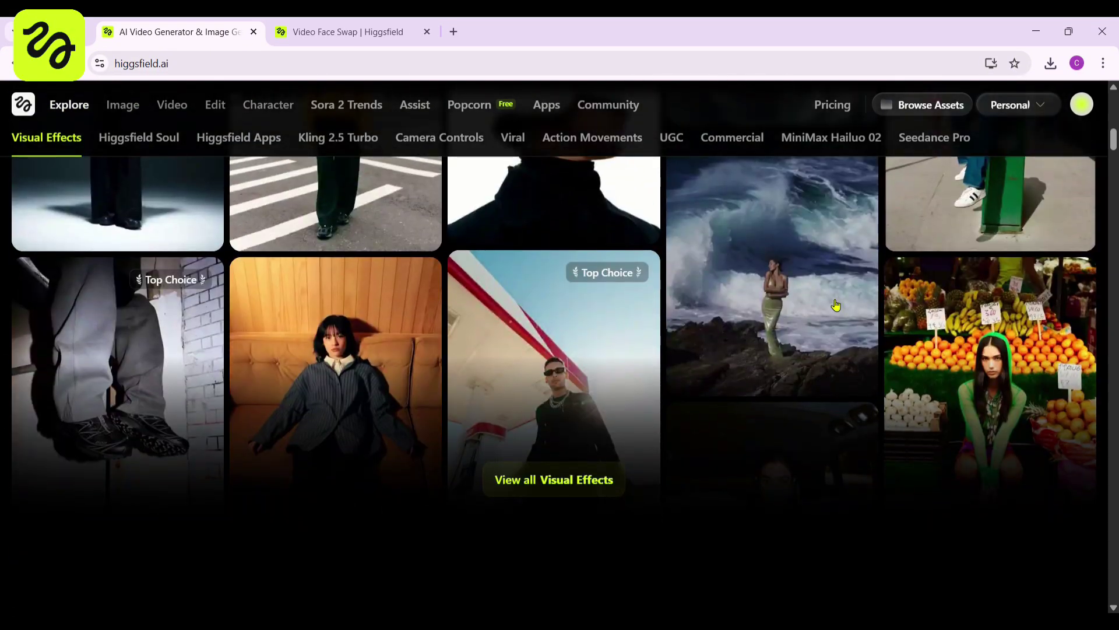
{"action": "left_click_drag", "start_coordinate": [1114, 145], "coordinate": [1102, 577]}
{"action": "scroll", "coordinate": [387, 332], "scroll_direction": "down", "scroll_amount": 5}
- Open the Pricing page and view the Team and enterprise plans
{"action": "left_click", "coordinate": [367, 290]}
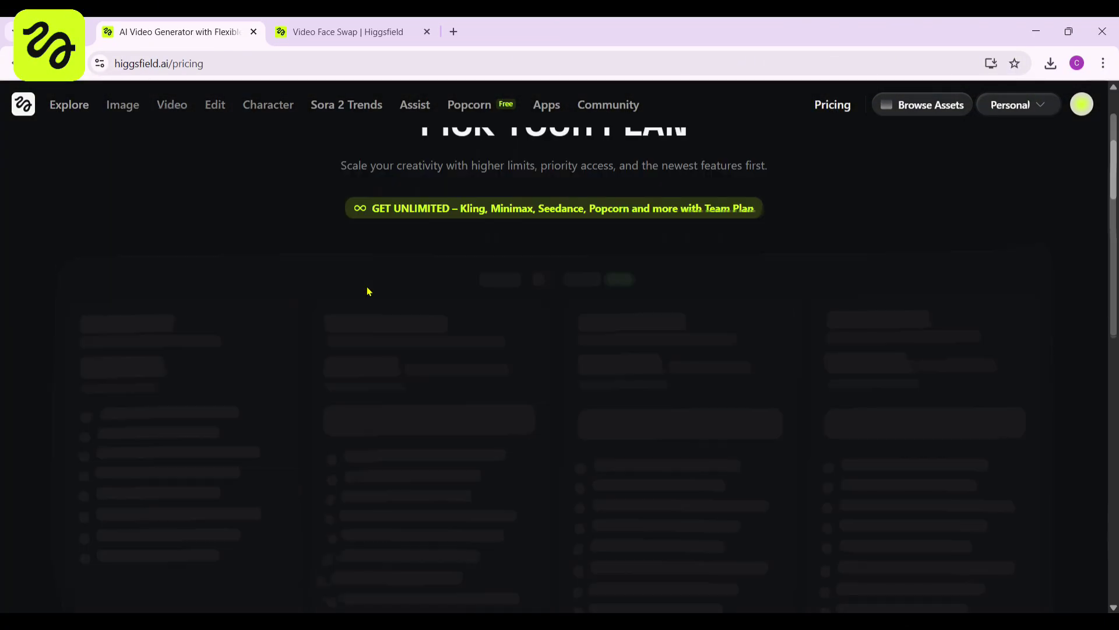
{"action": "scroll", "coordinate": [303, 286], "scroll_direction": "down", "scroll_amount": 1}
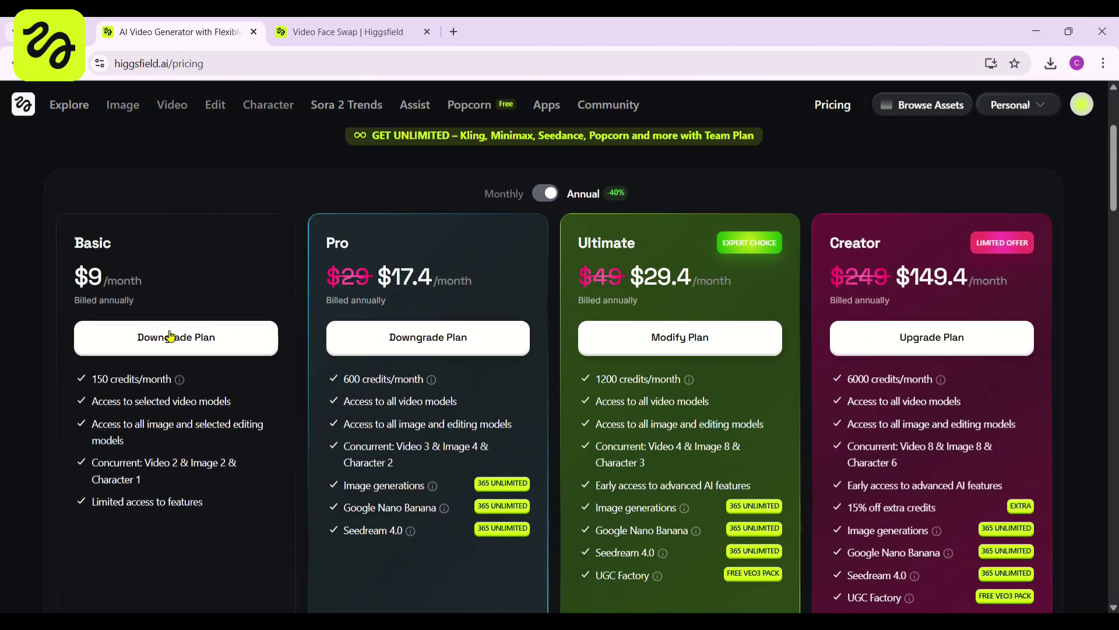
{"action": "scroll", "coordinate": [385, 324], "scroll_direction": "up", "scroll_amount": 3}
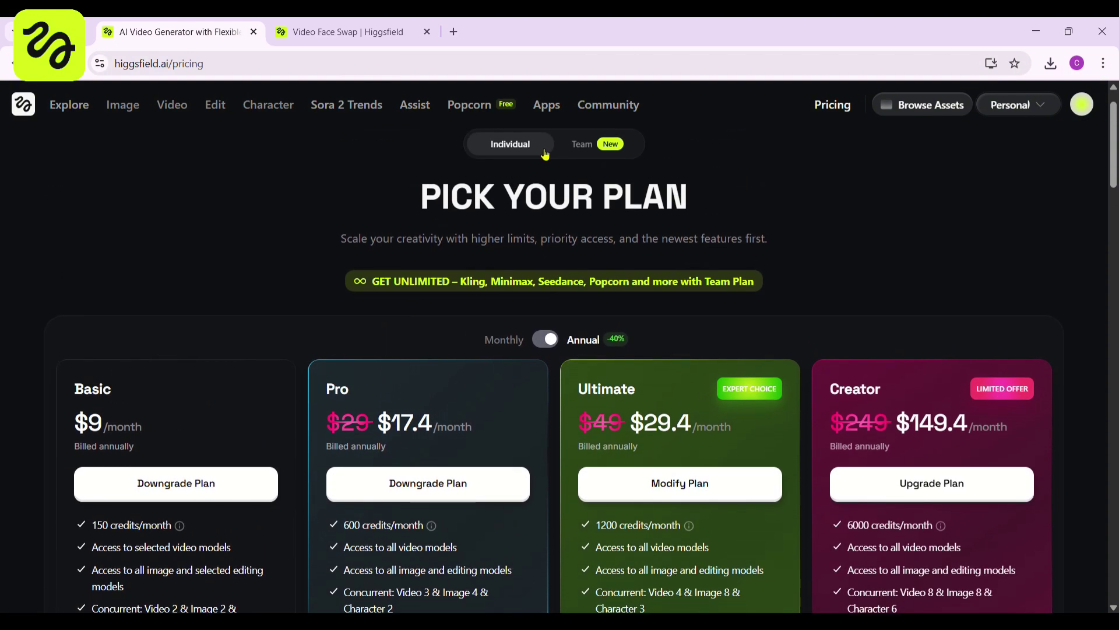
{"action": "left_click", "coordinate": [586, 146]}
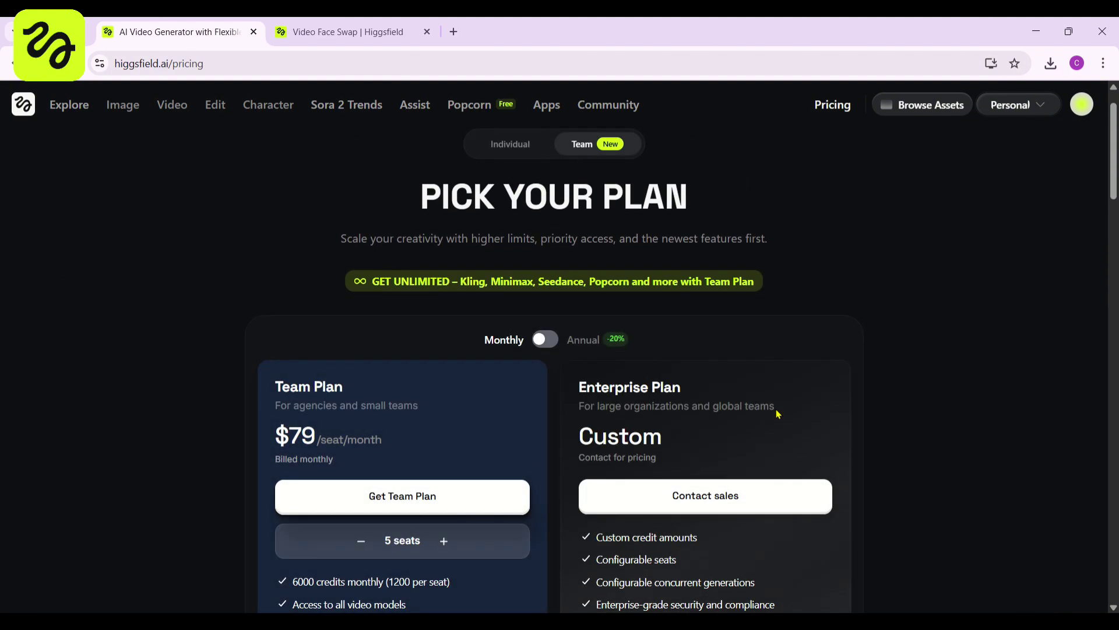
- Return to Individual plans: Basic $9, Pro $17.4, Ultimate $29.4, Creator $149.4 per month
{"action": "left_click", "coordinate": [502, 146]}
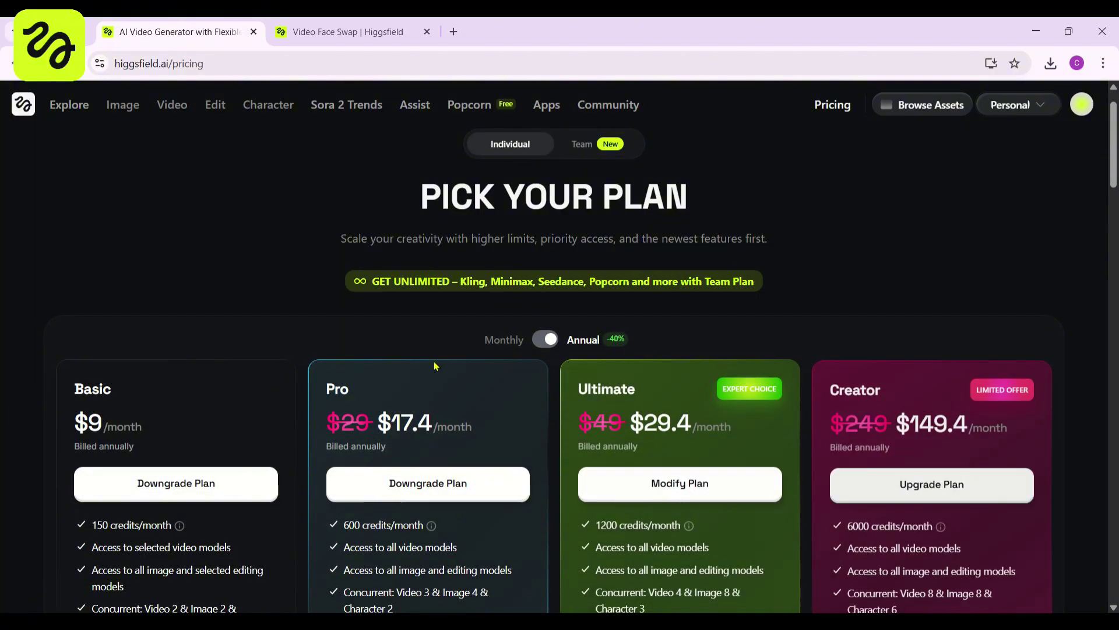
{"action": "scroll", "coordinate": [195, 381], "scroll_direction": "down", "scroll_amount": 2}
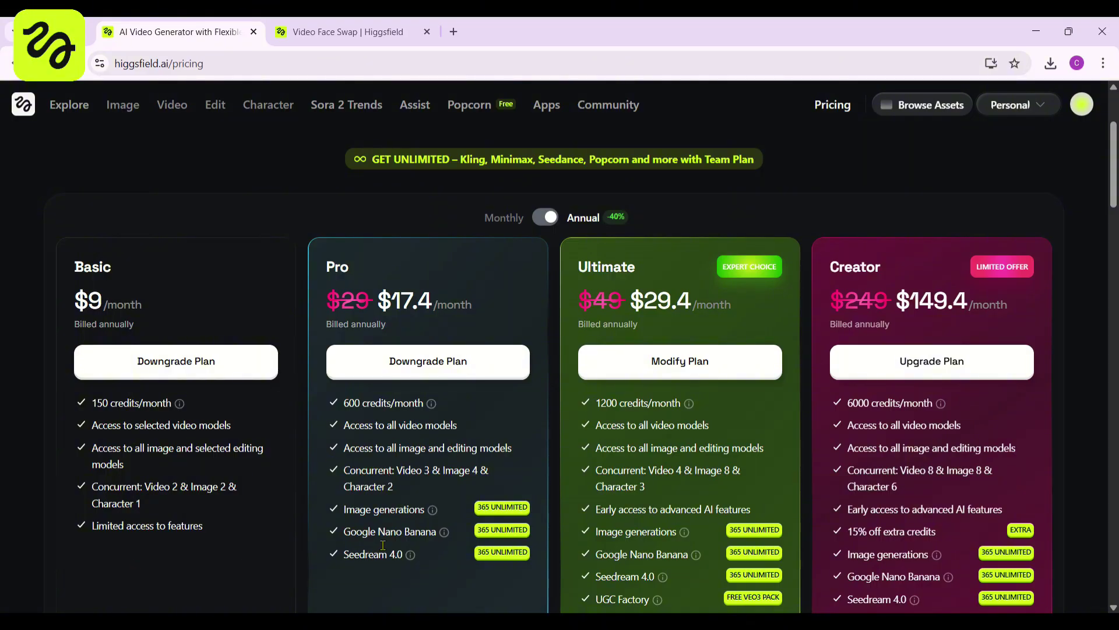
{"action": "scroll", "coordinate": [764, 395], "scroll_direction": "down", "scroll_amount": 1}
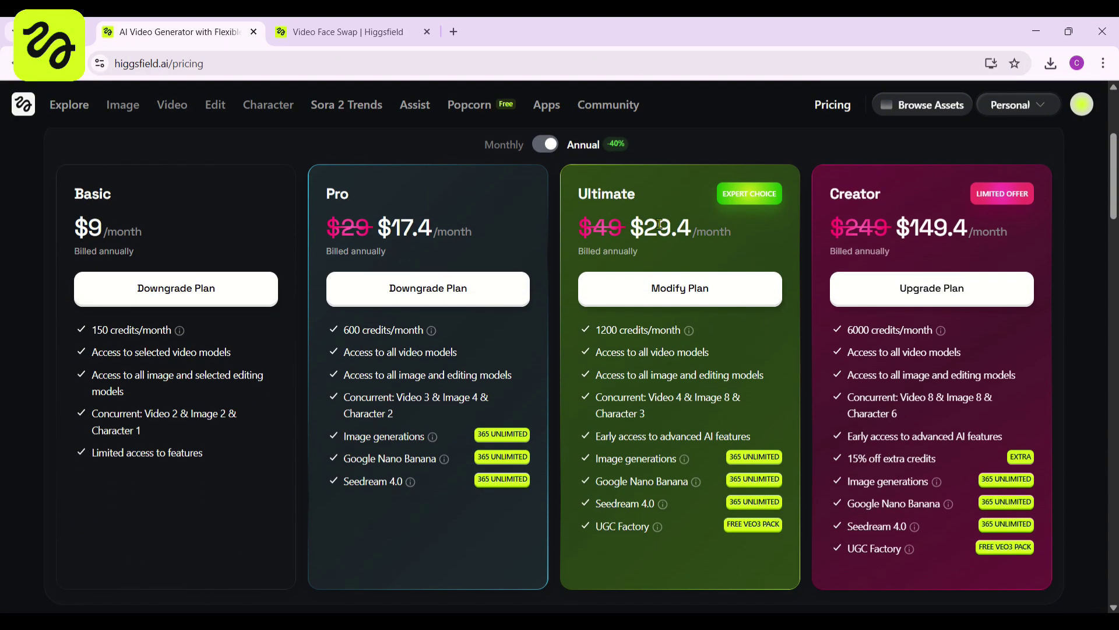